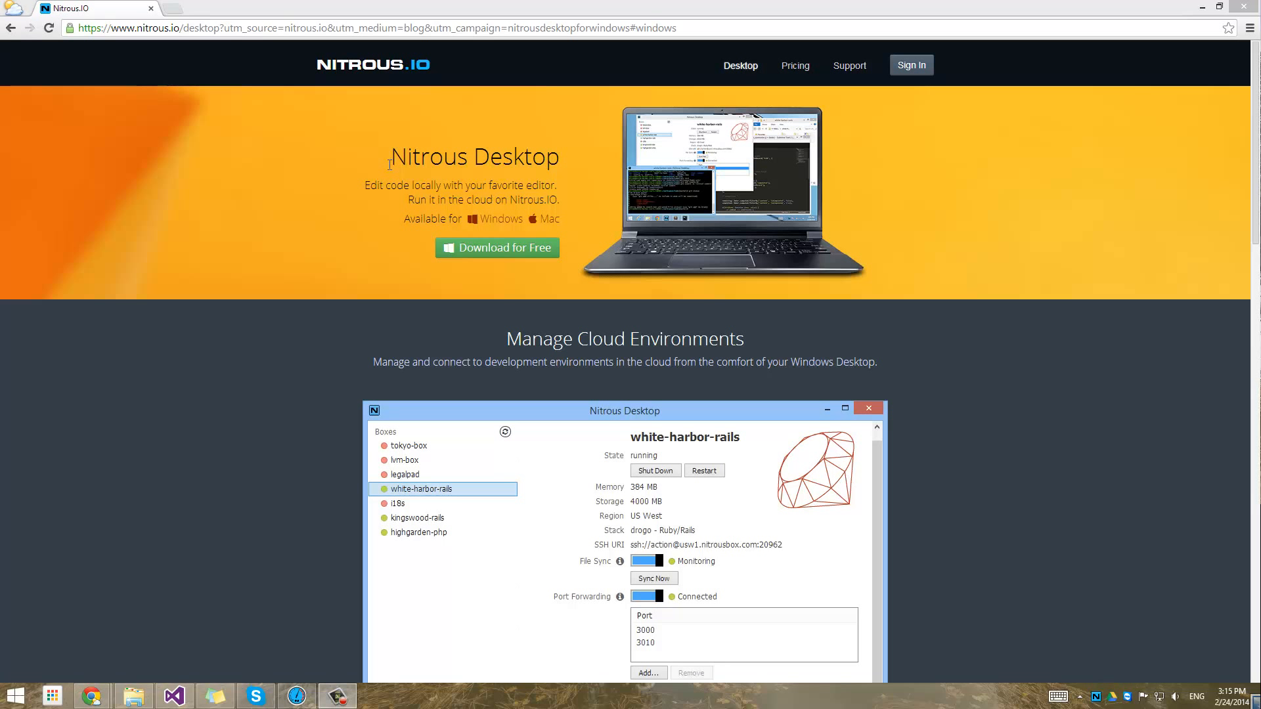
- Review the Nitrous Desktop product page, covering cloud environment management, favorite editor support and the seamless cloud development features
drag(388, 157, 555, 169)
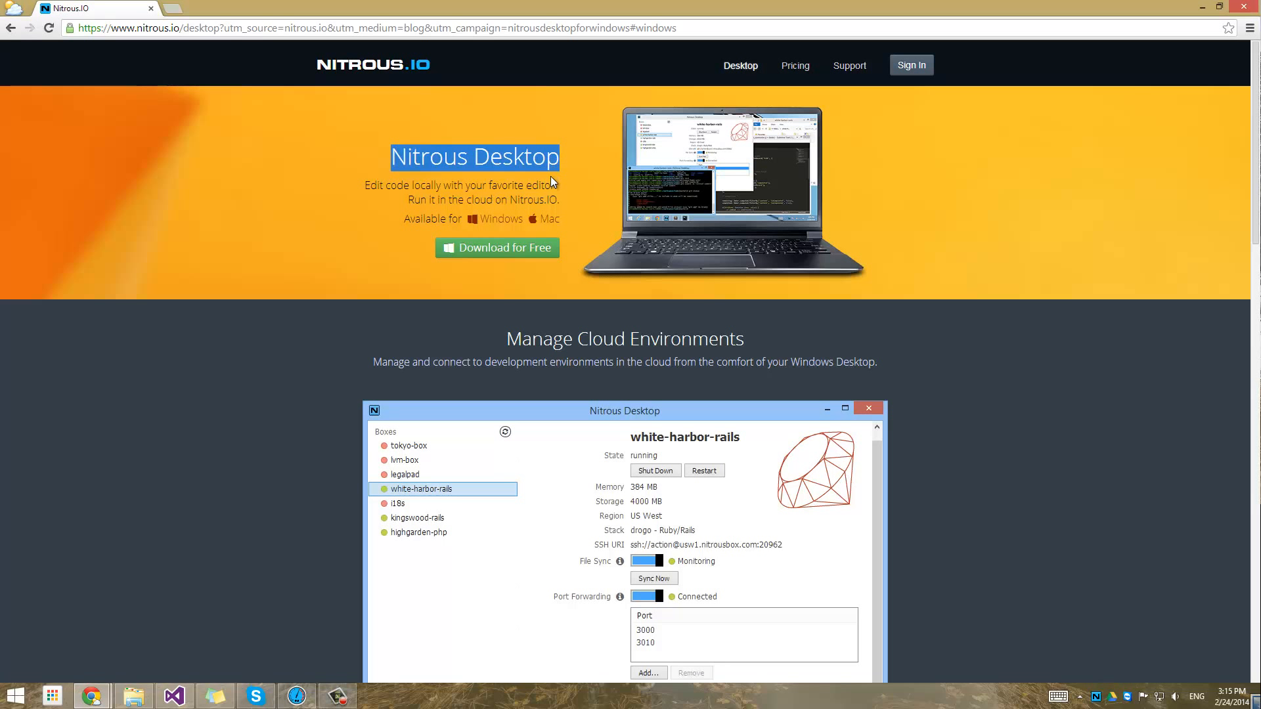
click(554, 183)
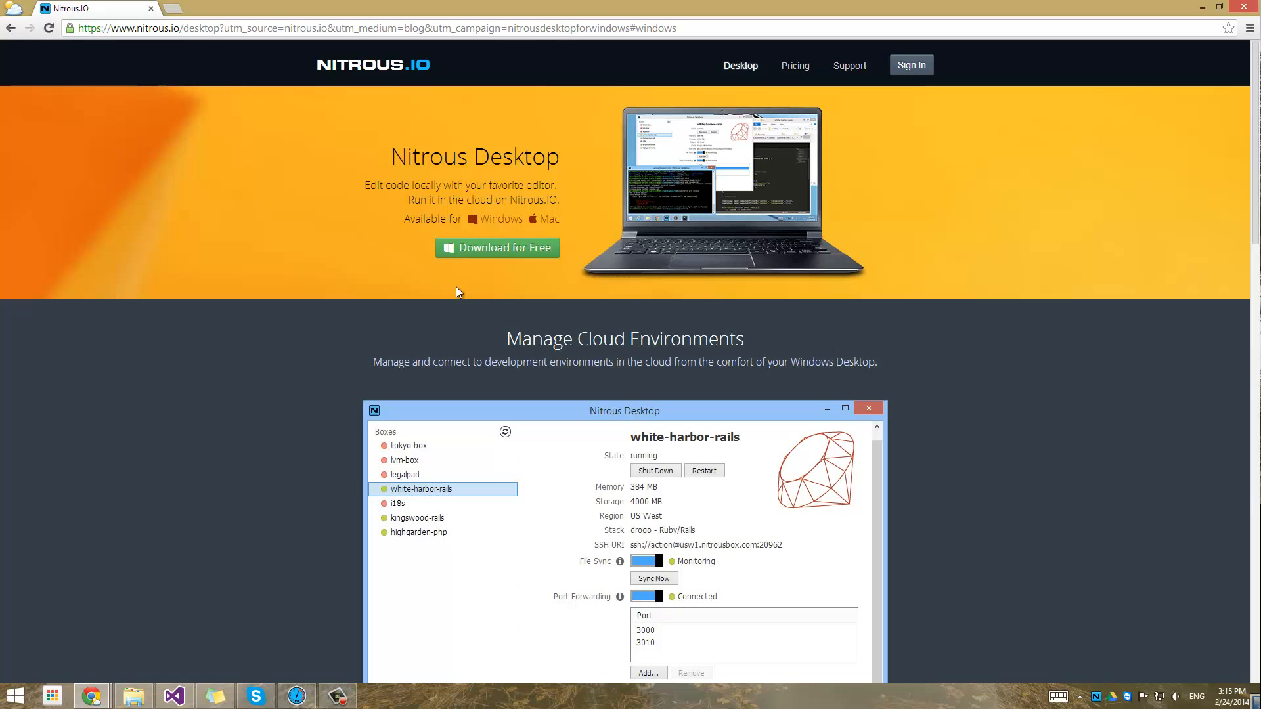
scroll(384, 376, down, 2)
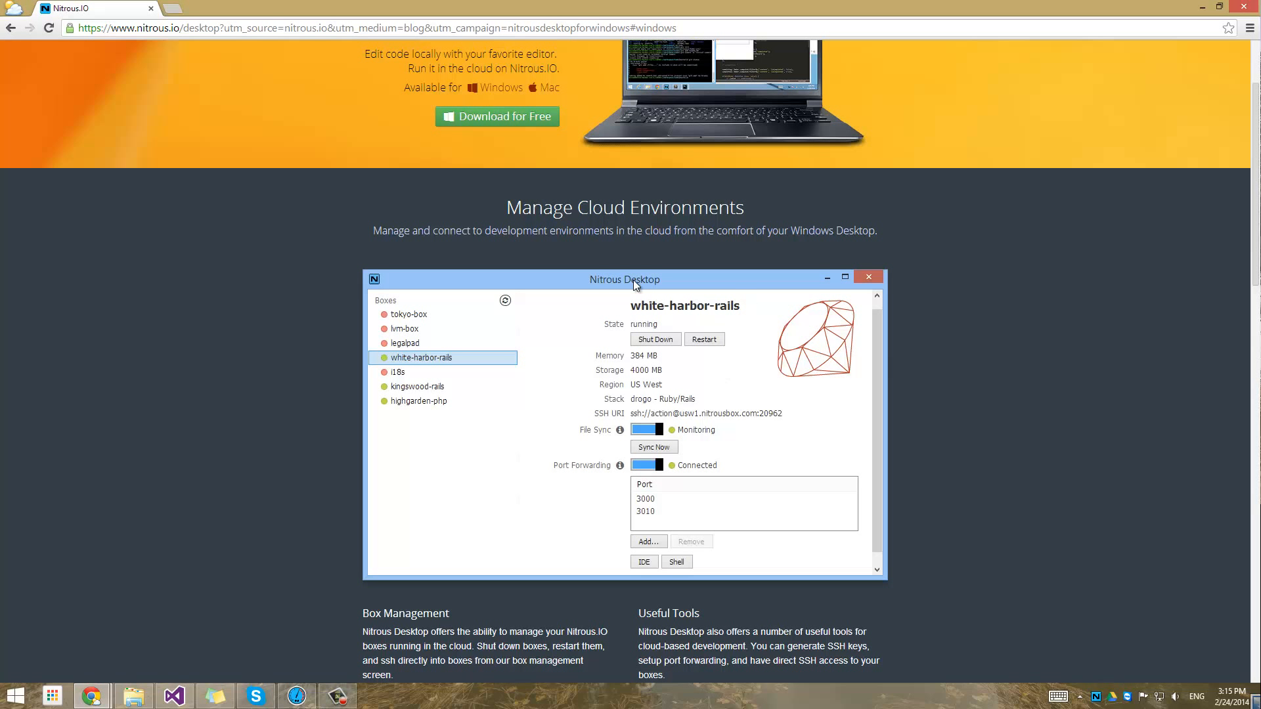
drag(551, 234, 754, 231)
click(453, 361)
scroll(887, 482, down, 4)
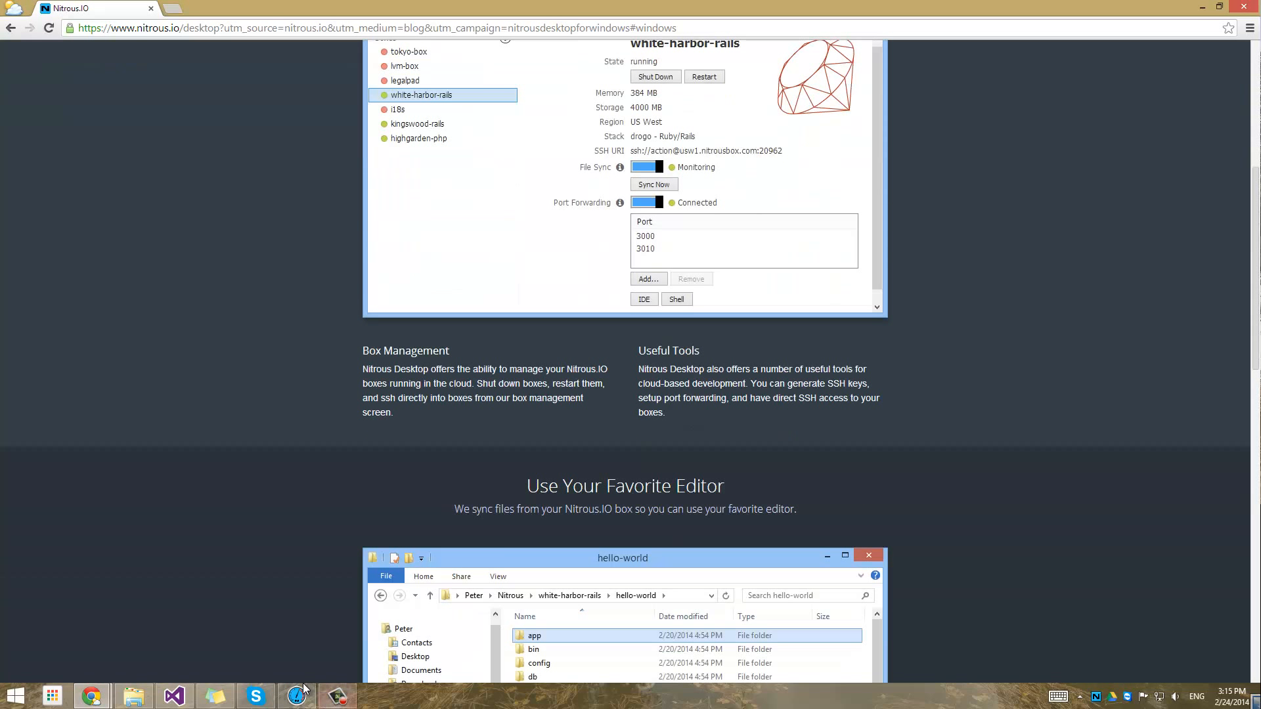
click(297, 696)
click(984, 429)
scroll(628, 372, down, 4)
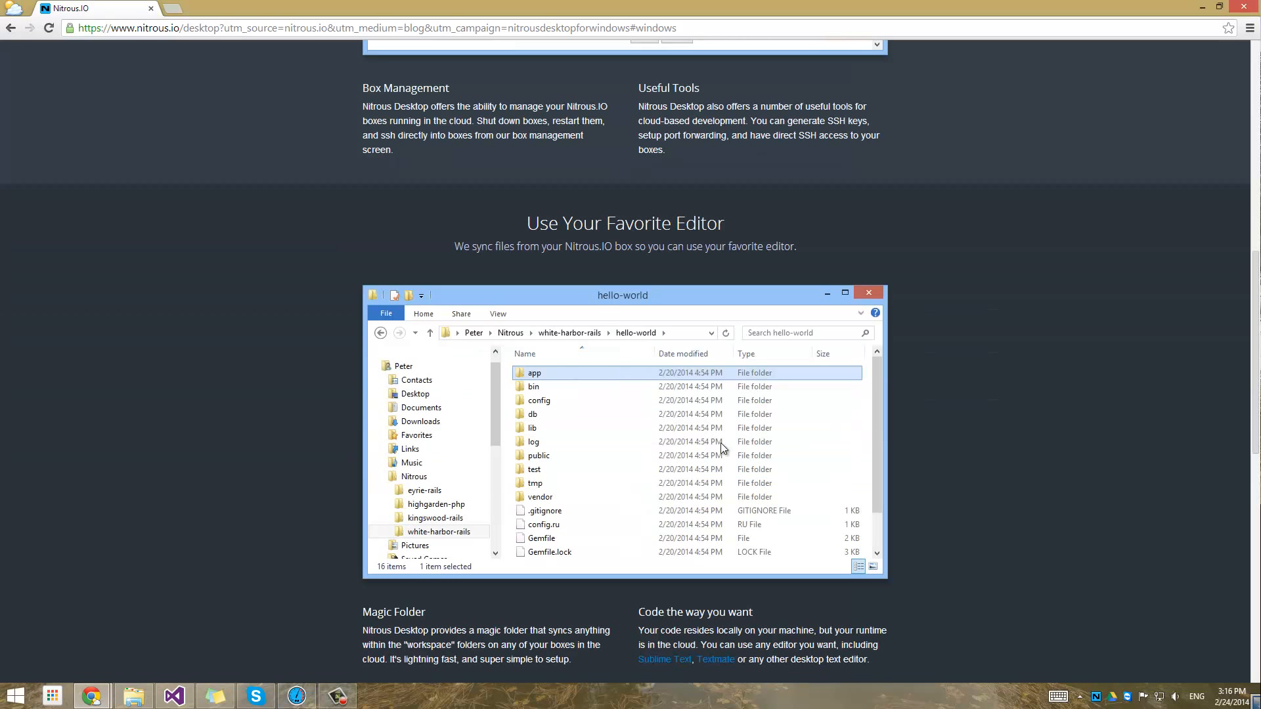
scroll(1007, 505, down, 2)
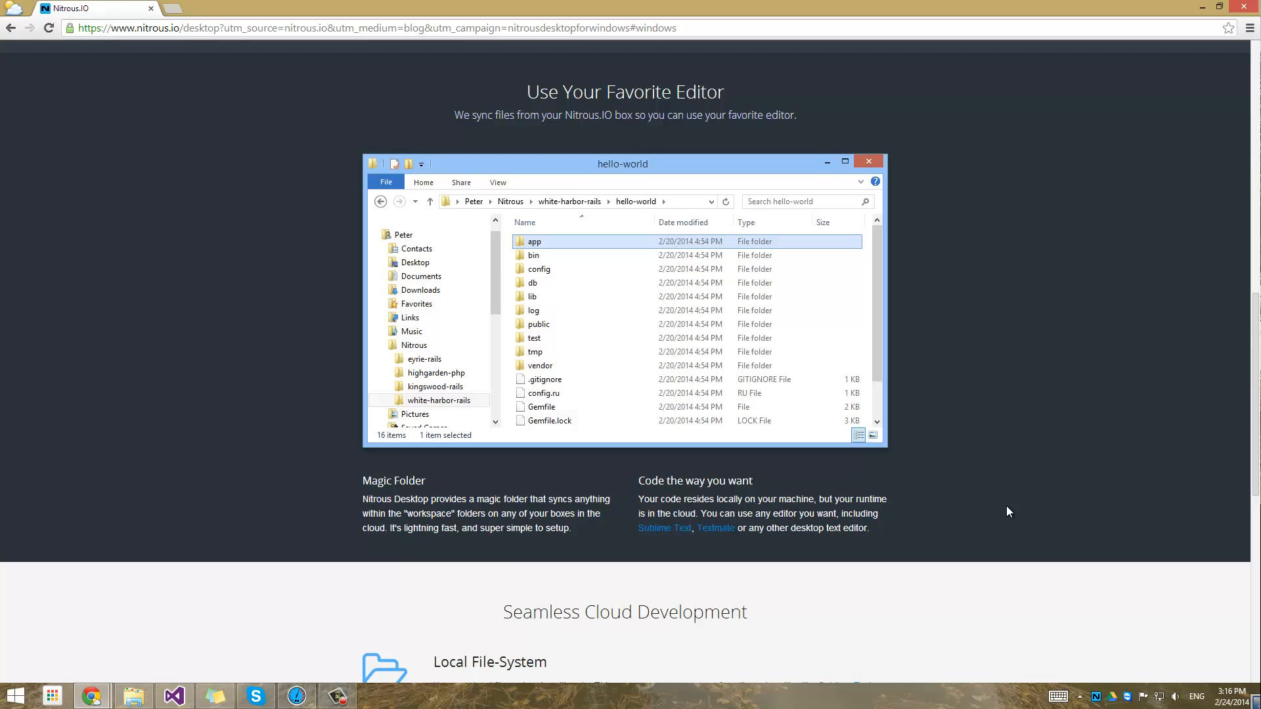
scroll(1006, 505, down, 2)
scroll(804, 489, down, 1)
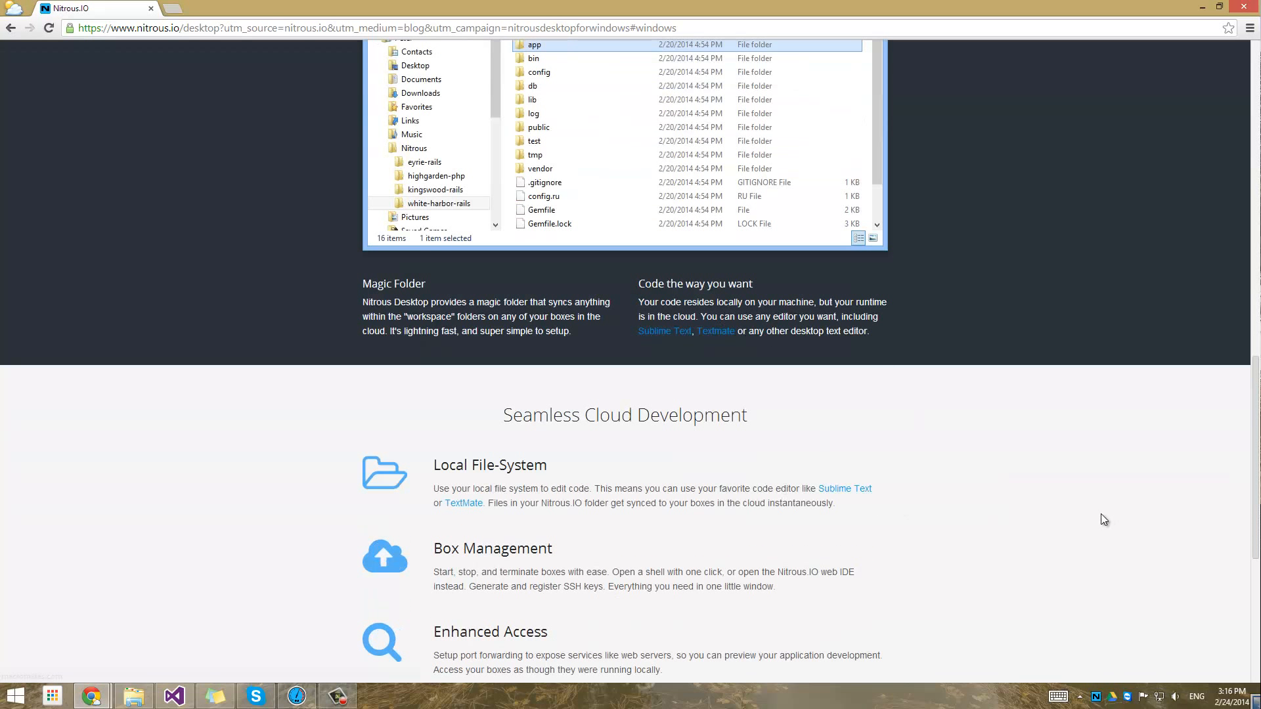
scroll(1101, 514, down, 4)
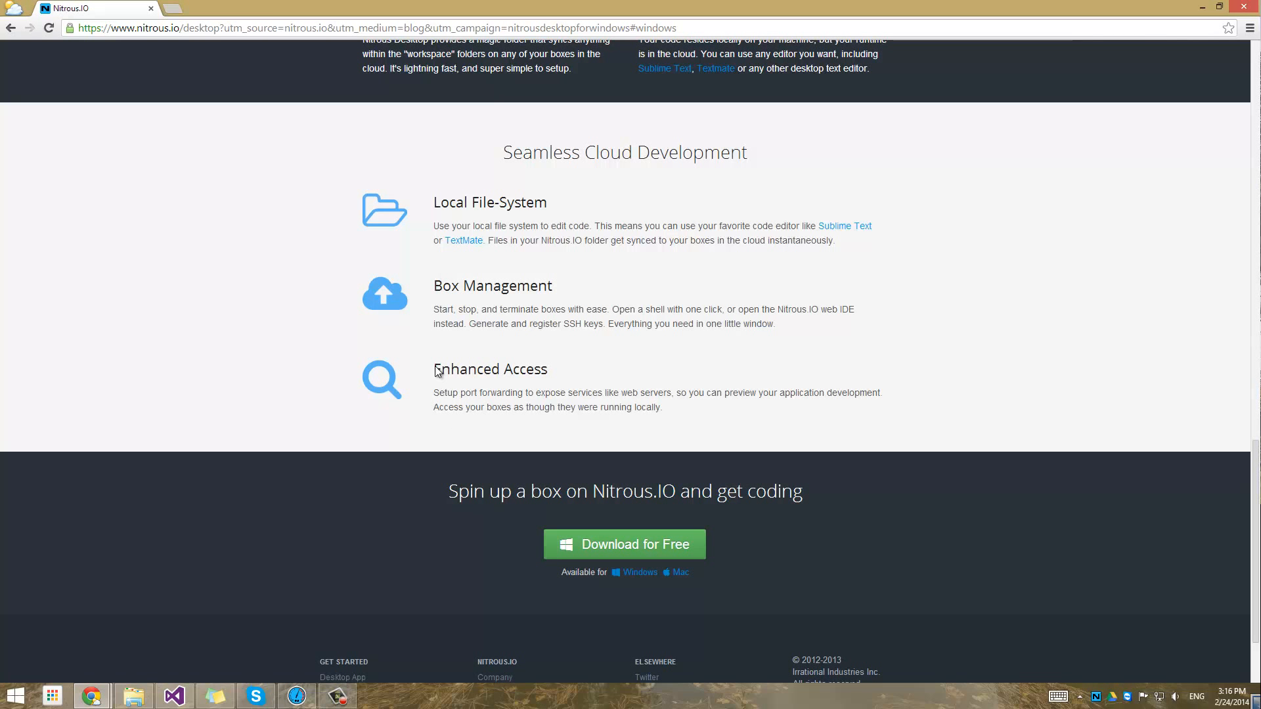
scroll(231, 481, down, 2)
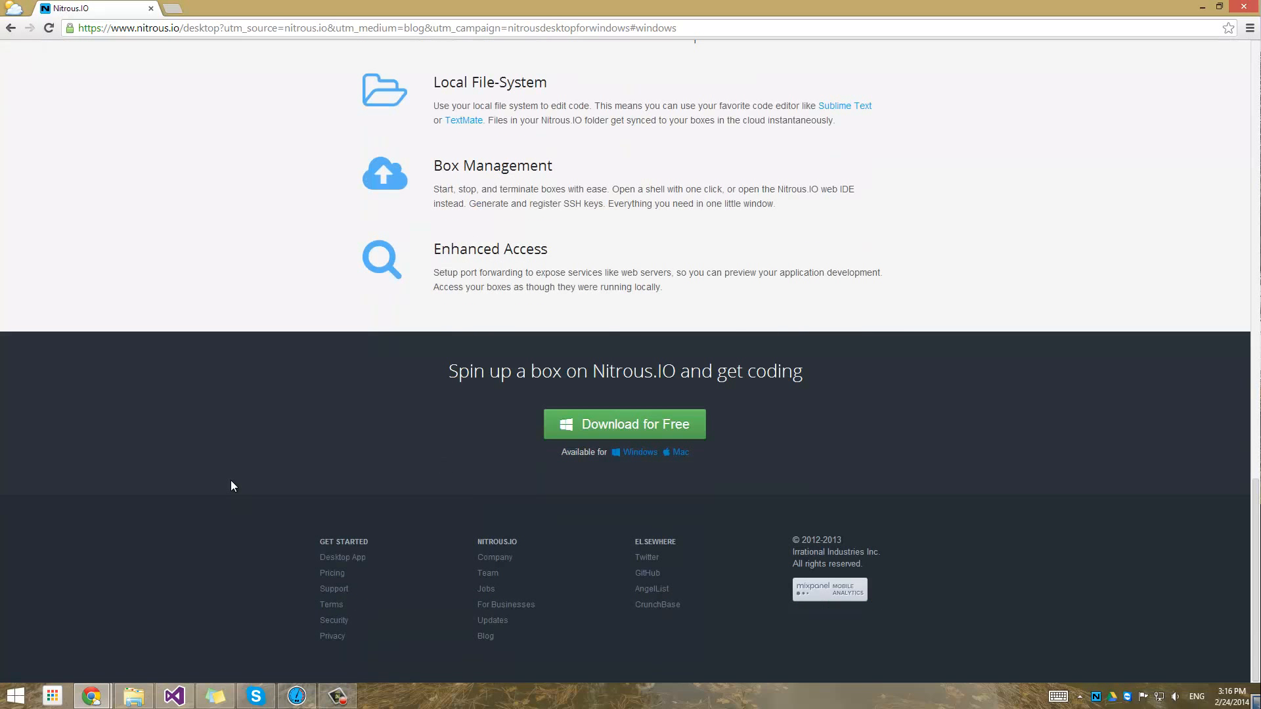
scroll(237, 483, up, 5)
scroll(242, 491, up, 12)
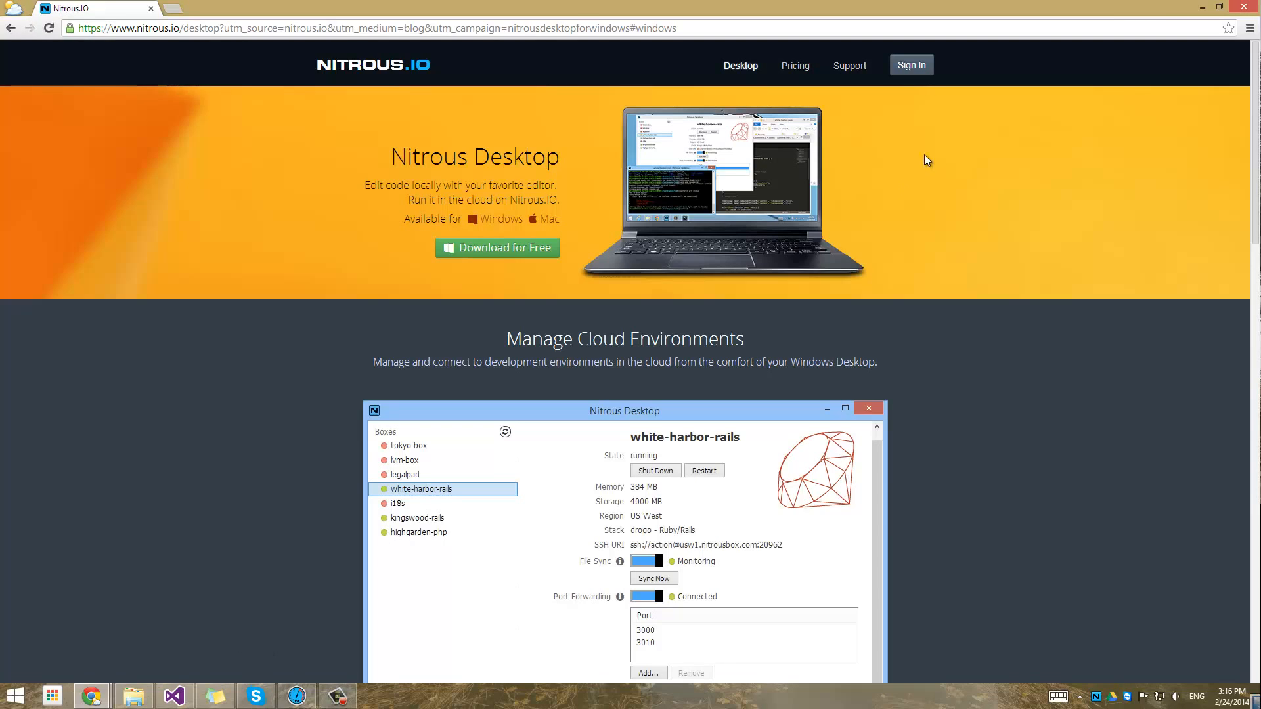
- Switch to the Nitrous Desktop app, open the eyrie-php box in the web IDE, and close that IDE page again
click(1203, 6)
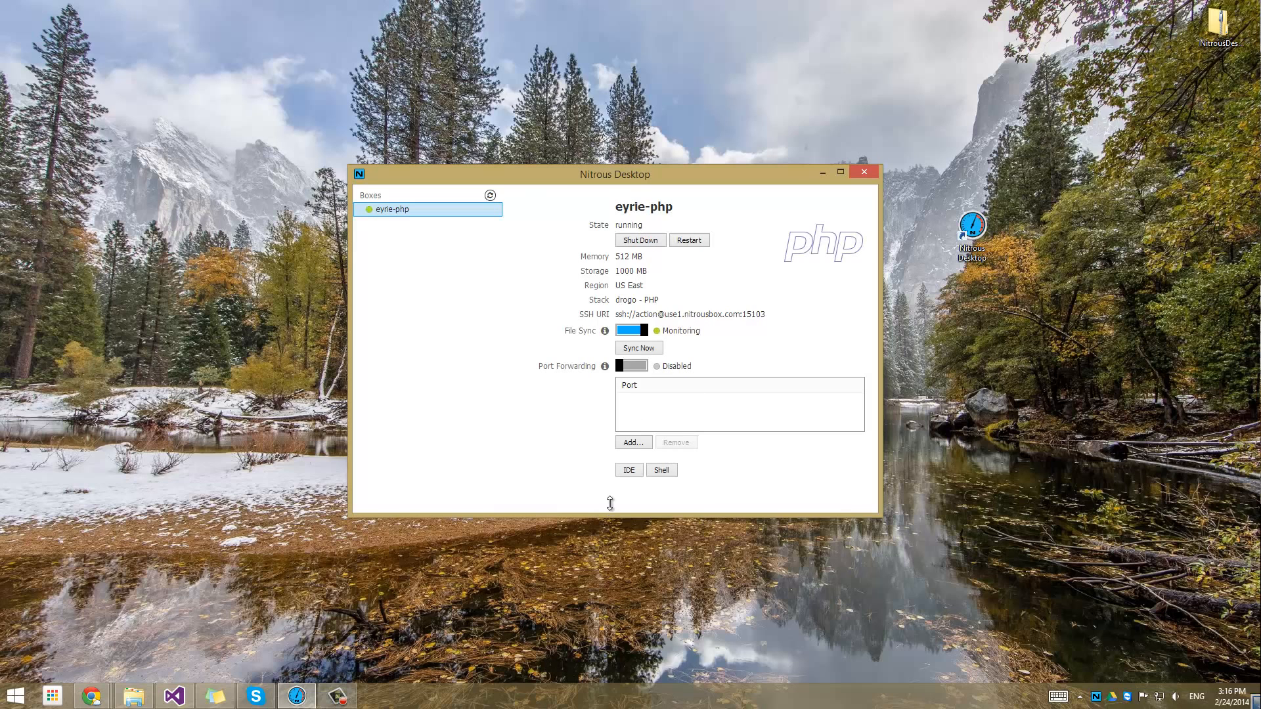
click(641, 472)
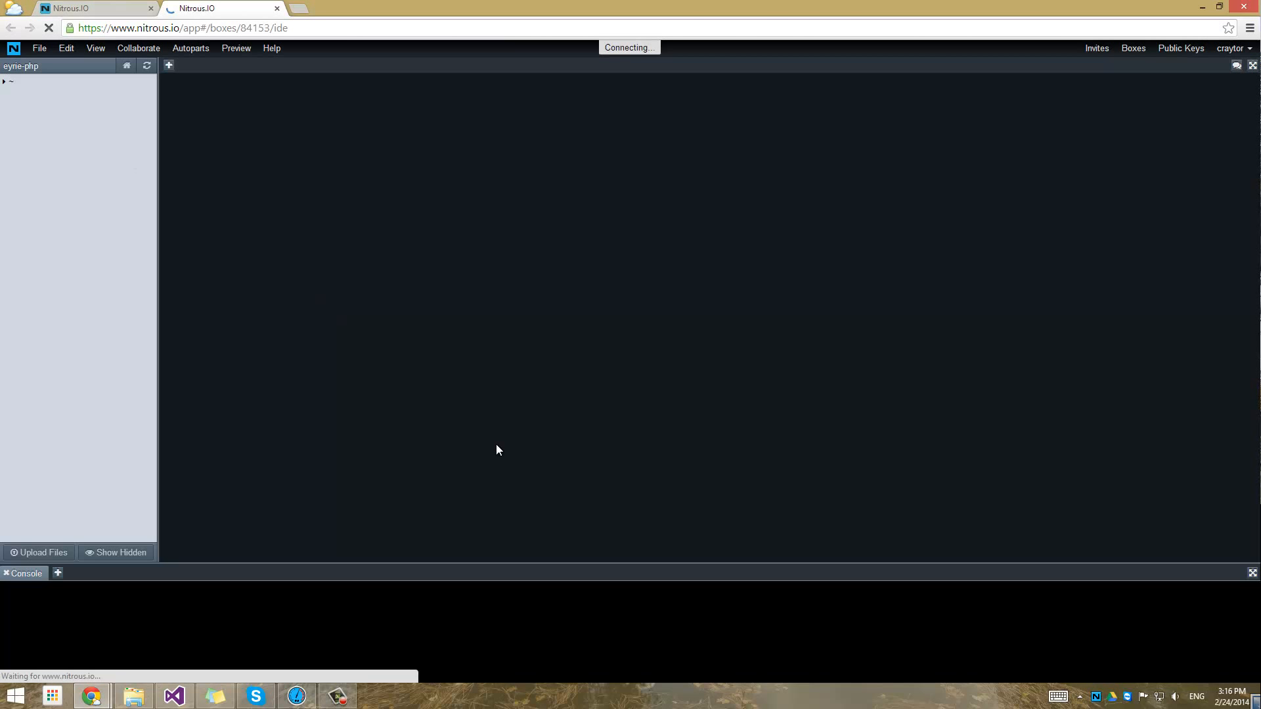
click(277, 8)
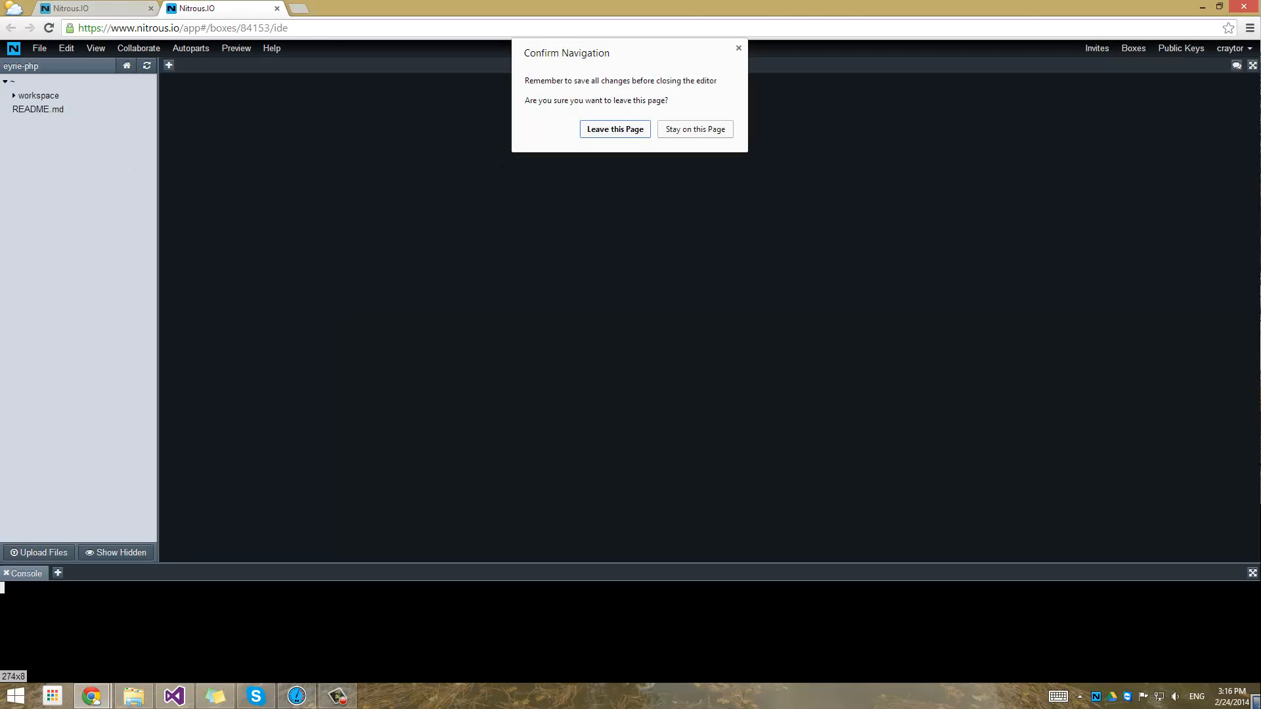
click(617, 127)
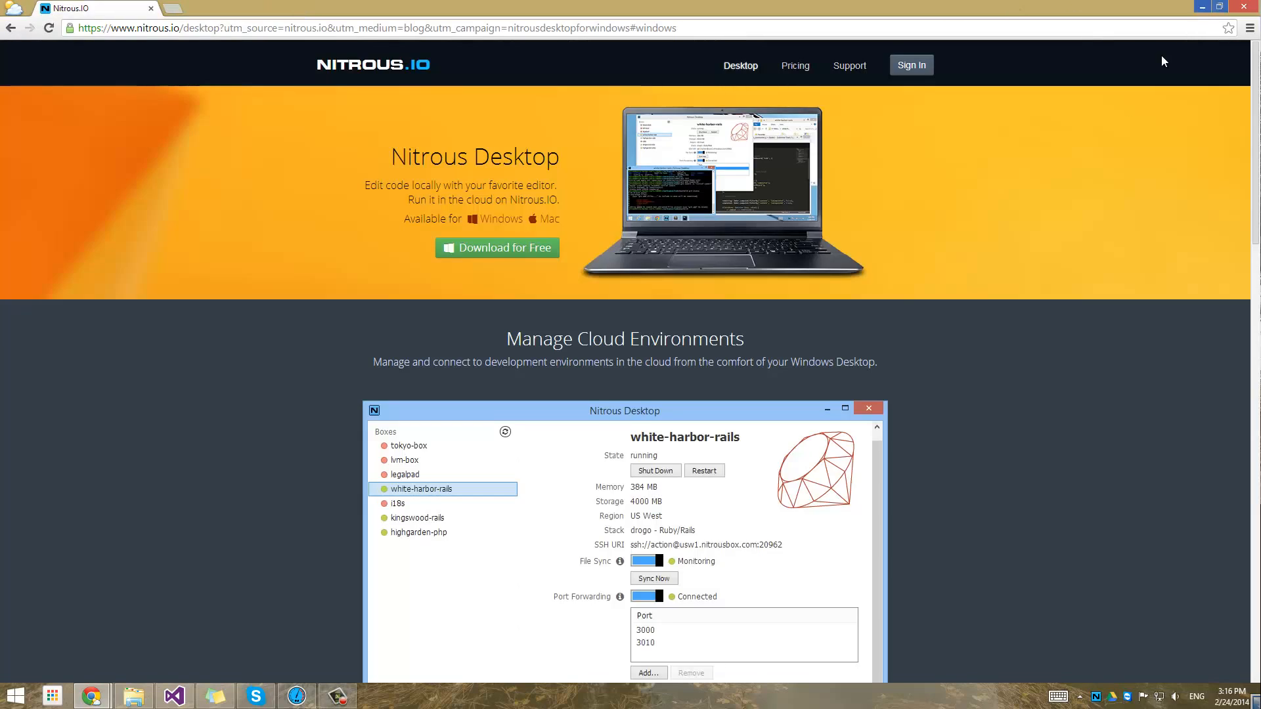
click(1201, 6)
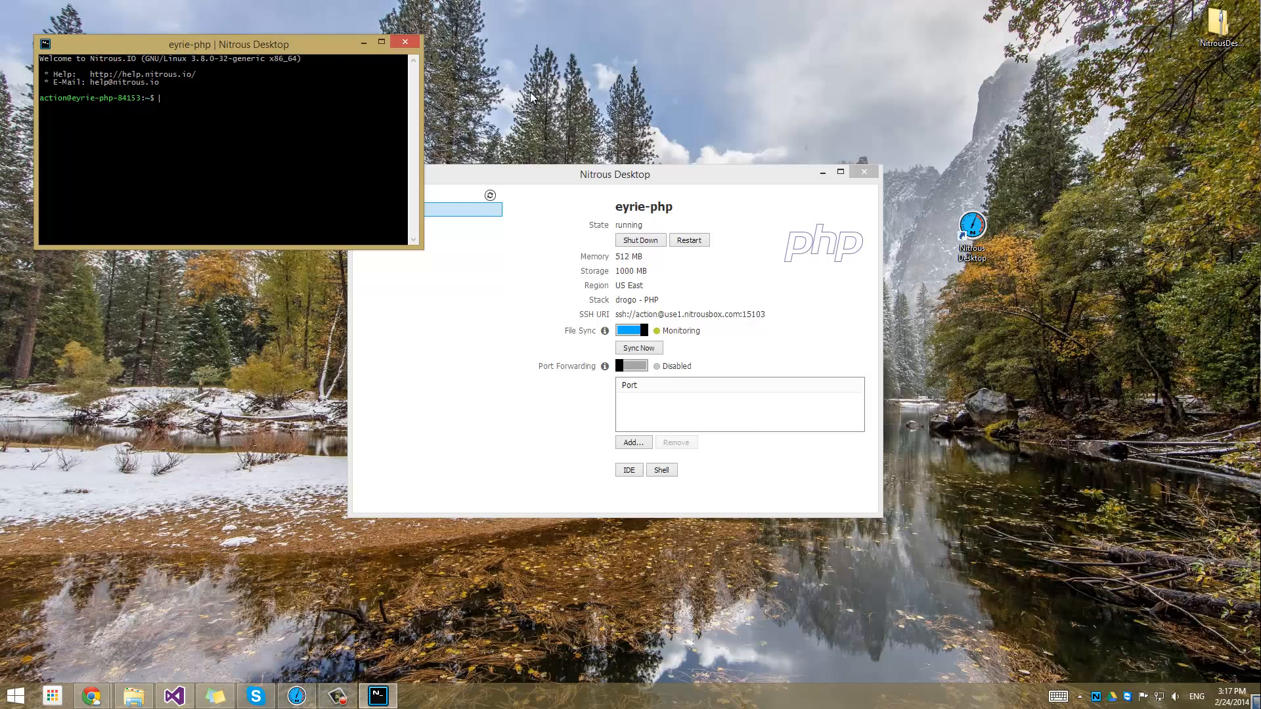
- Run cd, ls and ifconfig in a shell on the eyrie-php box, and clear the output
drag(245, 50, 712, 265)
key(Return)
text(ls)
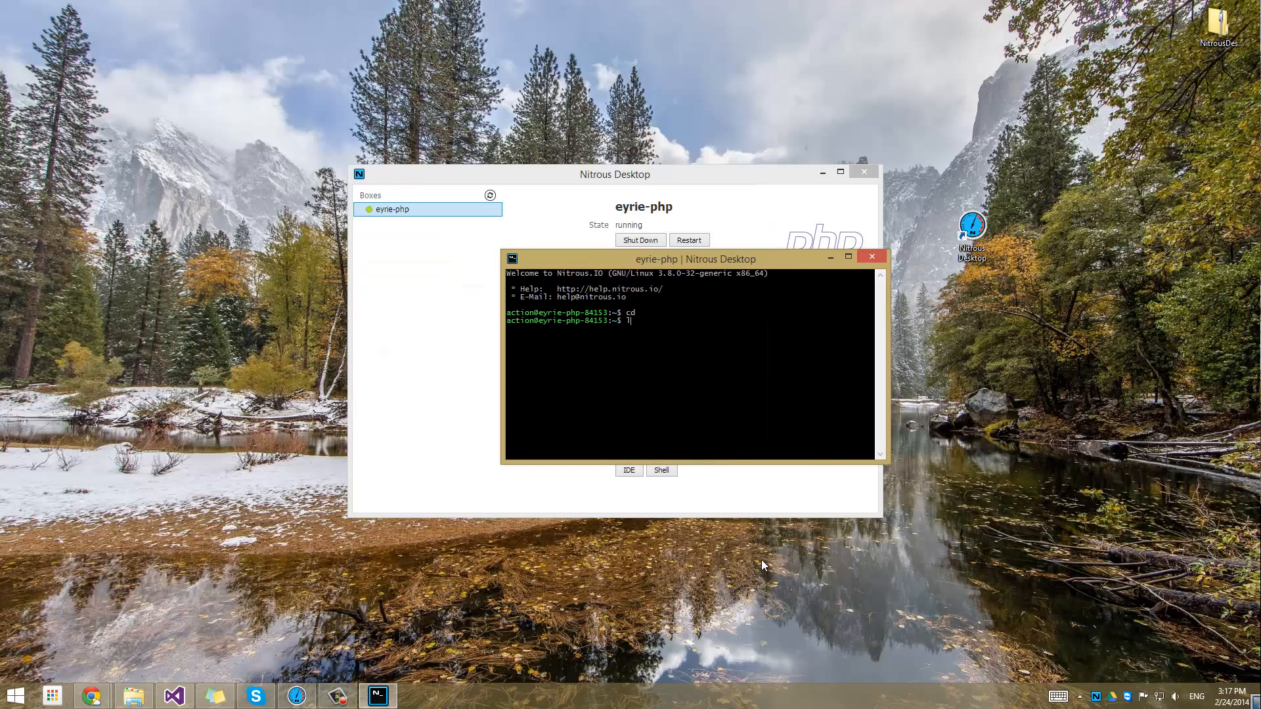
key(Return)
text(ifconfig)
key(Return)
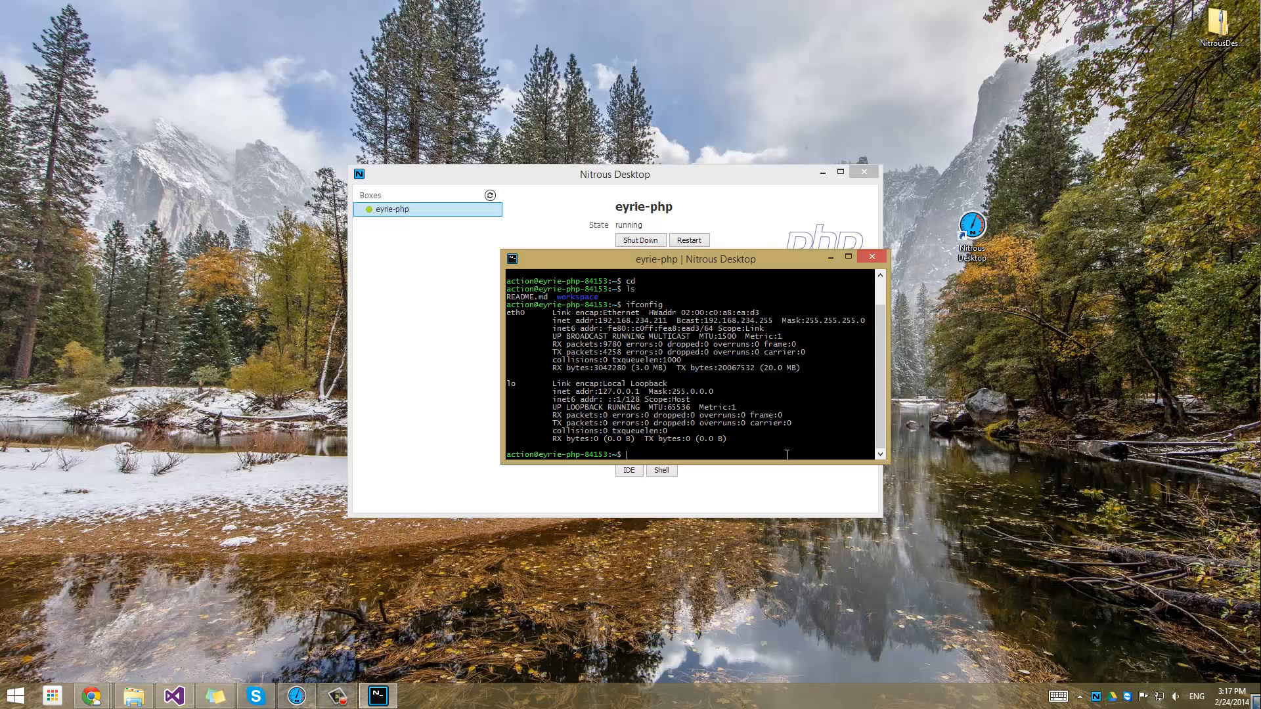
text(clear)
key(Return)
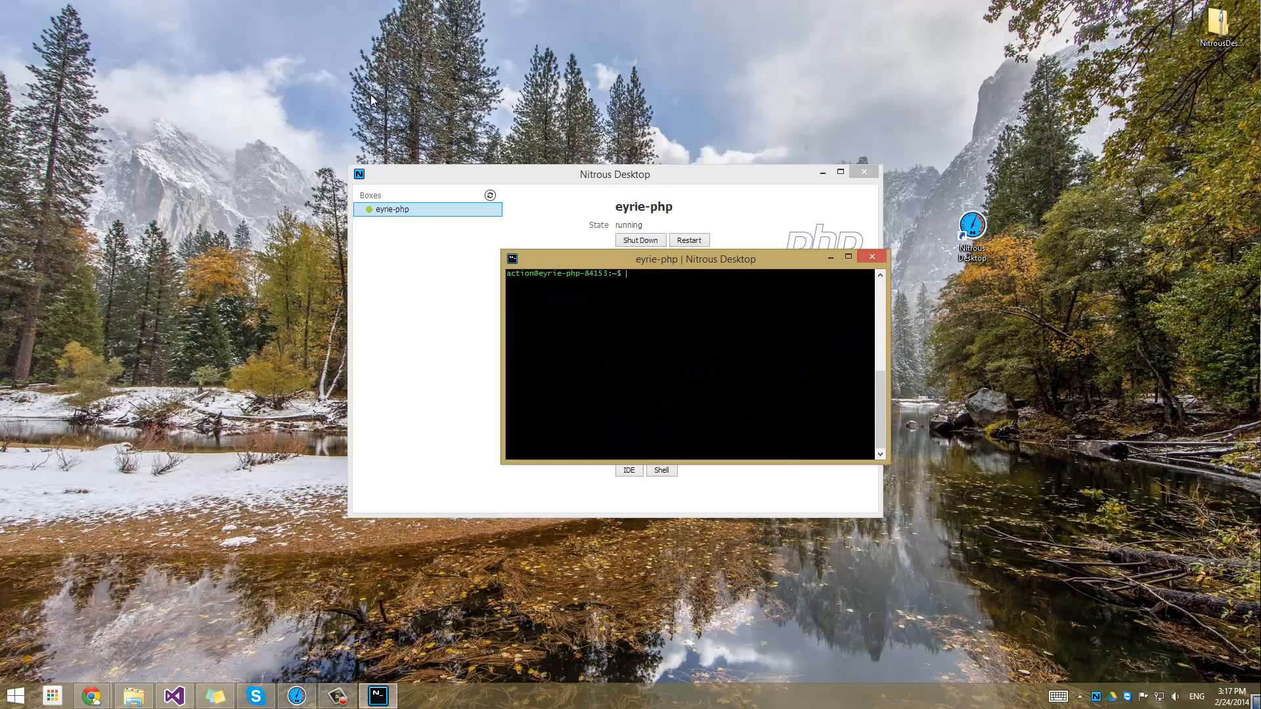
- Arrange the eyrie-php shell window and the Nitrous Desktop window side by side
drag(723, 259, 372, 45)
drag(621, 176, 860, 51)
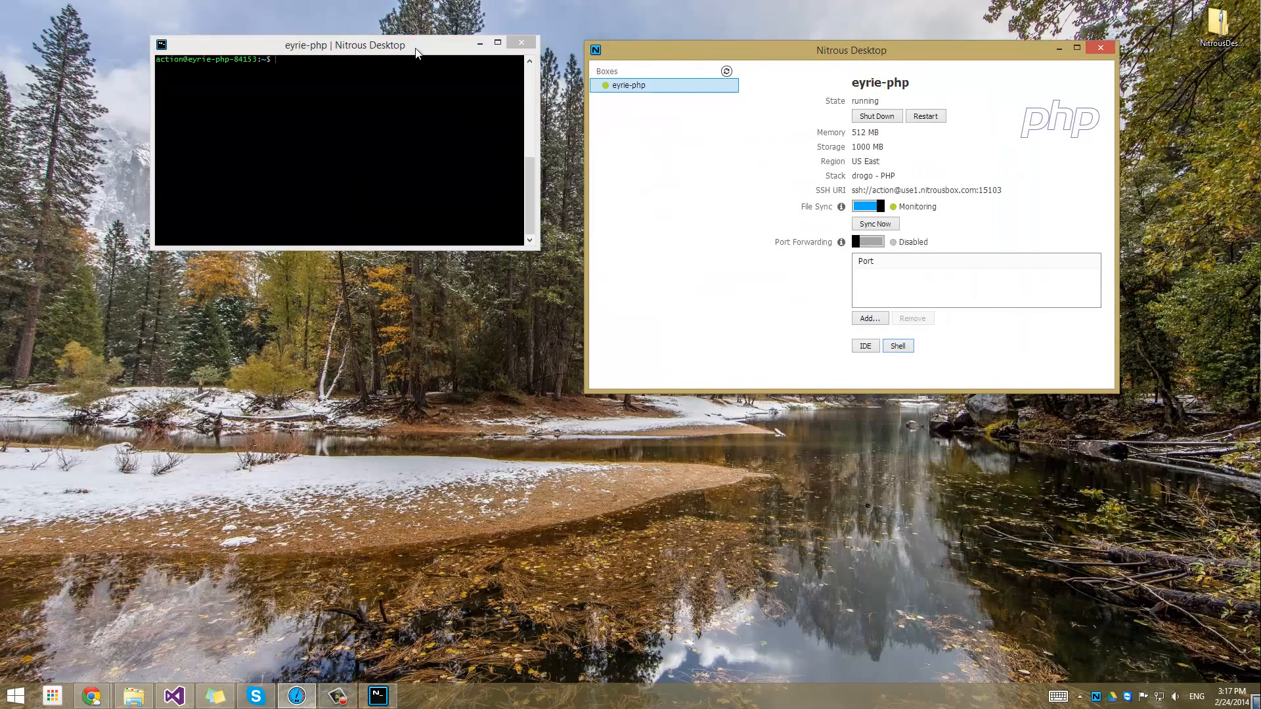
drag(415, 48, 411, 213)
drag(790, 48, 747, 149)
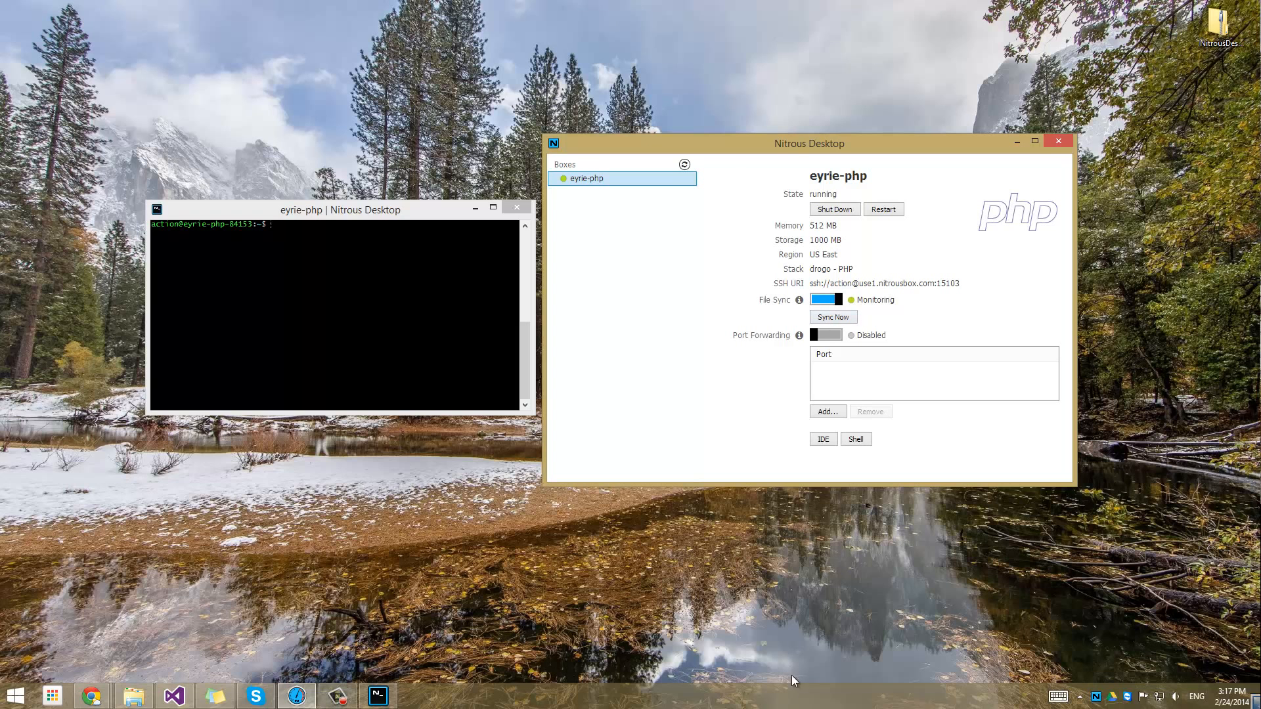
- Open the local Nitrous folder through Nitrous Desktop and enter its eyrie-php folder
right_click(1094, 699)
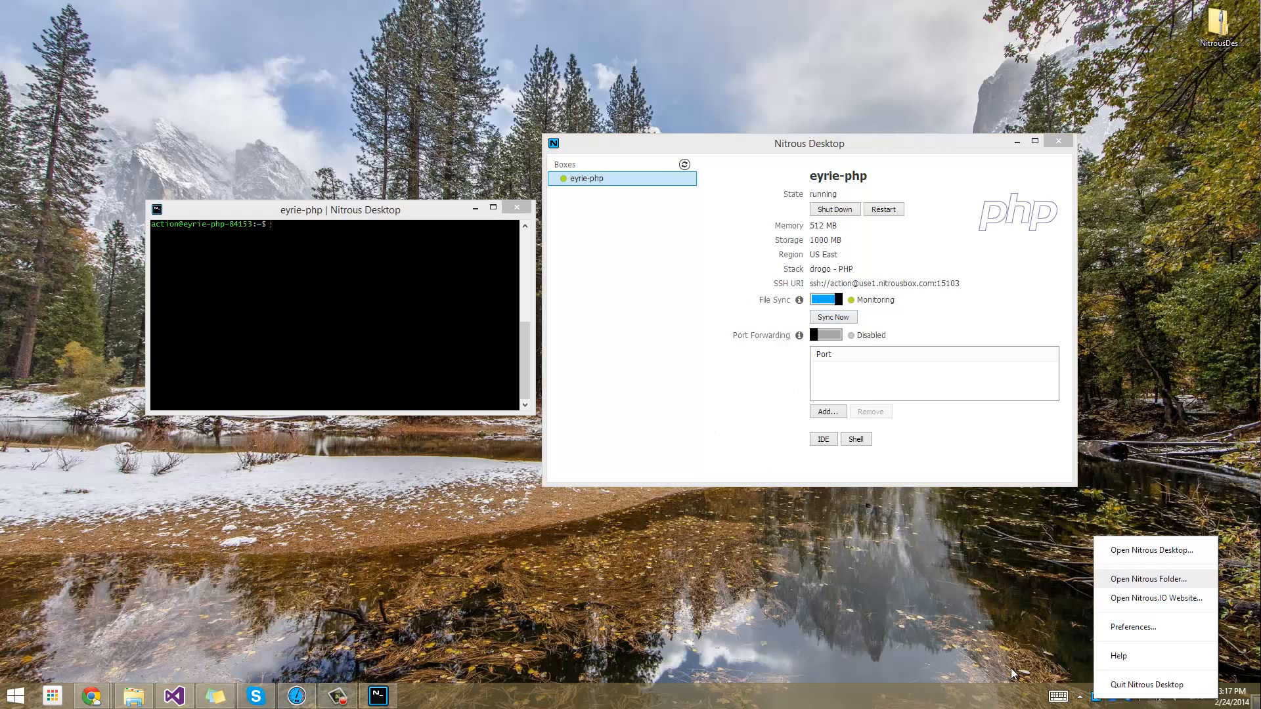
click(1076, 682)
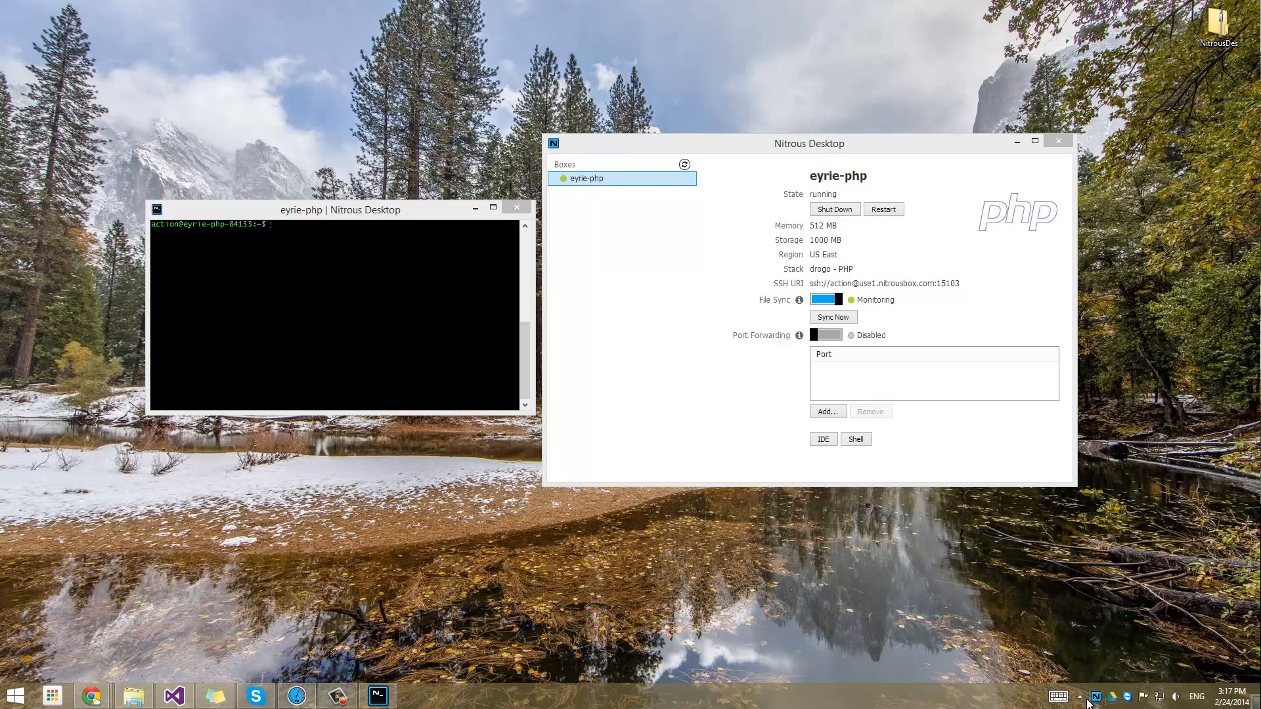
click(1080, 697)
click(960, 639)
right_click(1096, 699)
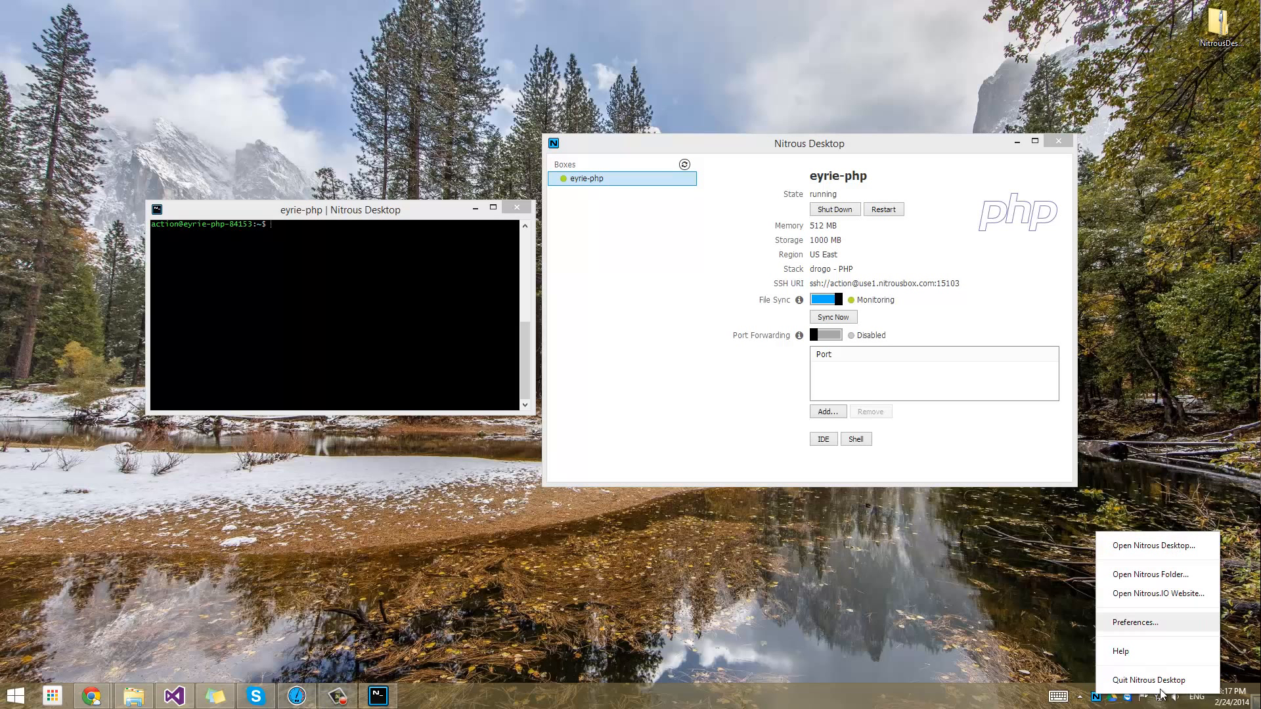
click(1150, 577)
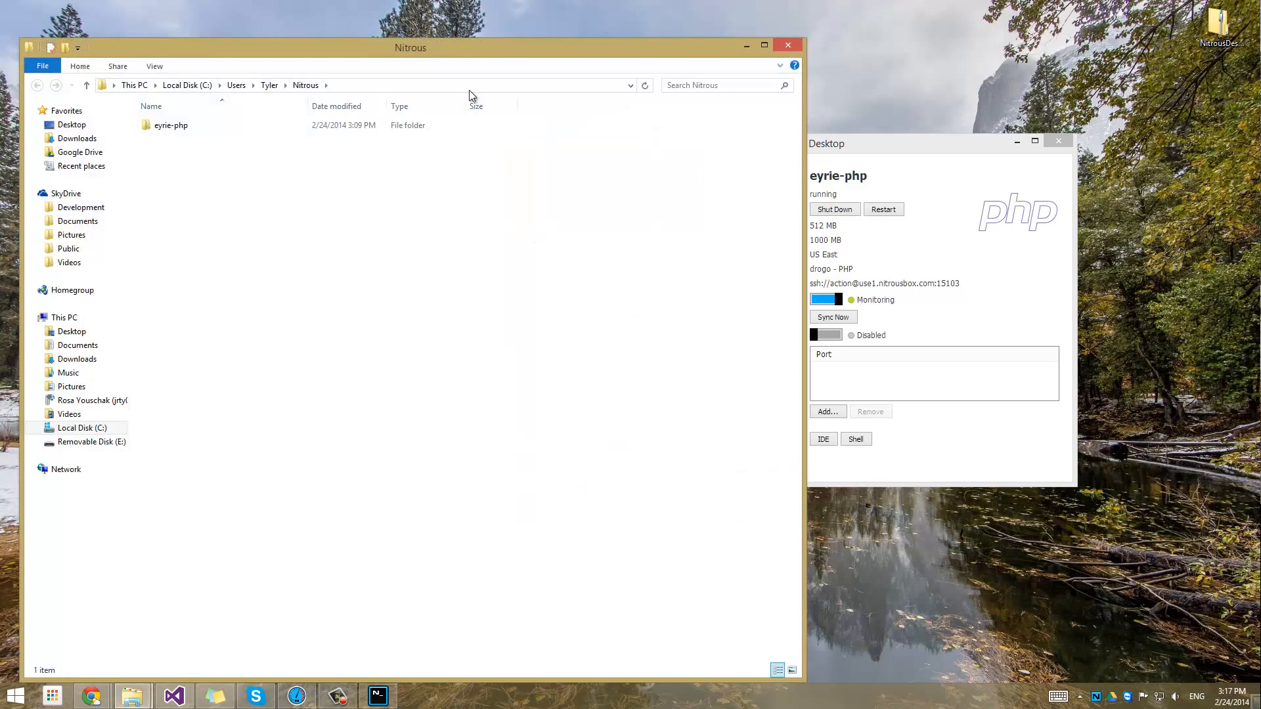
drag(469, 47, 666, 29)
drag(214, 16, 309, 140)
double_click(470, 227)
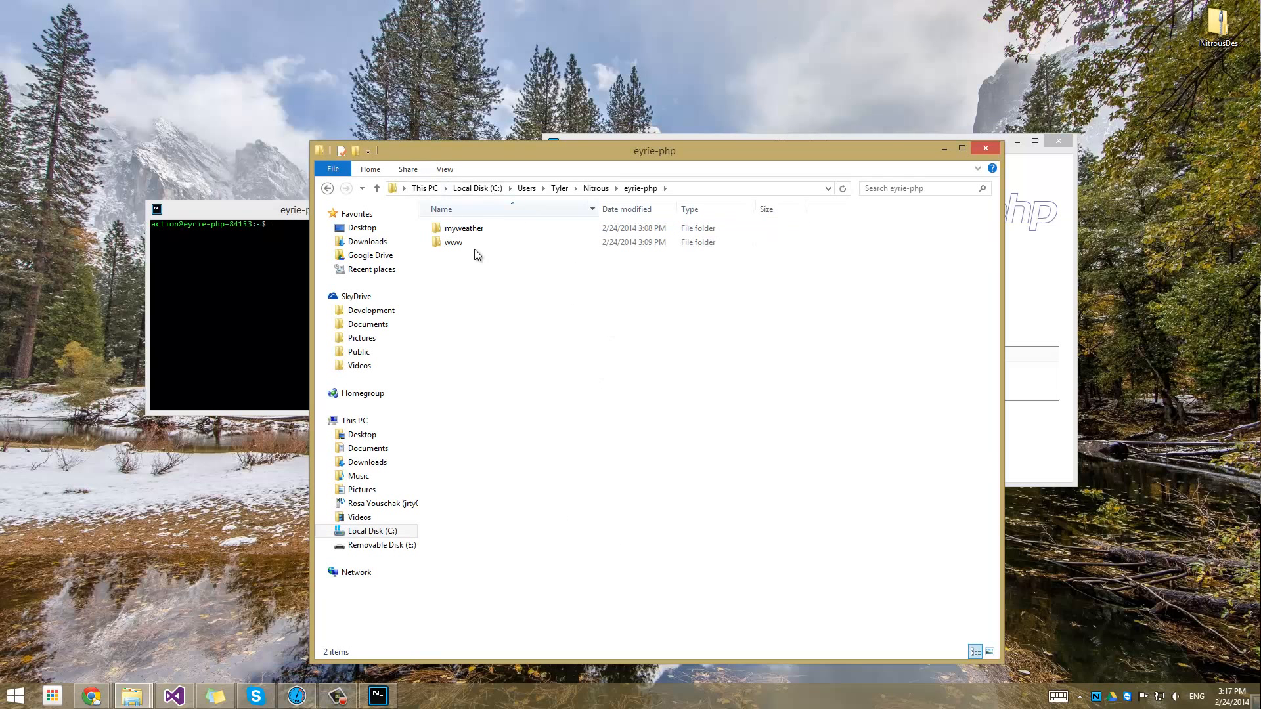
click(462, 229)
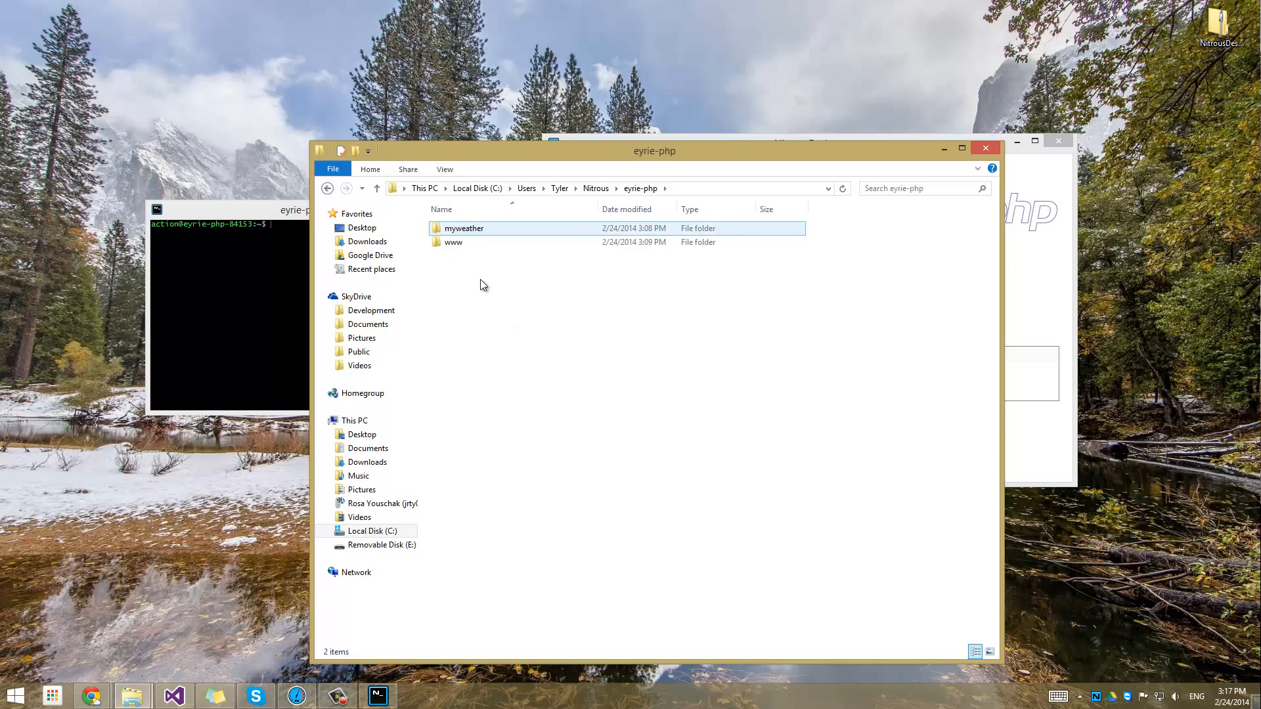
drag(474, 228, 570, 432)
click(570, 432)
drag(483, 214, 540, 385)
drag(493, 222, 527, 301)
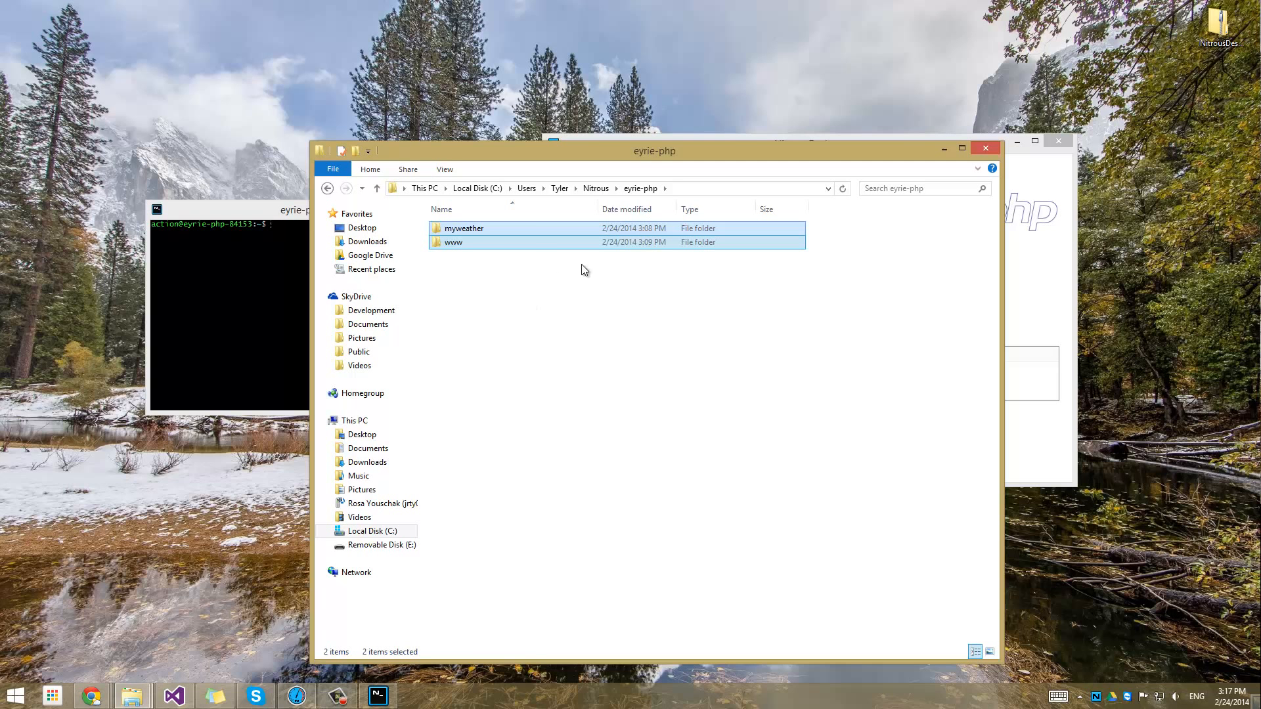
click(483, 253)
click(482, 243)
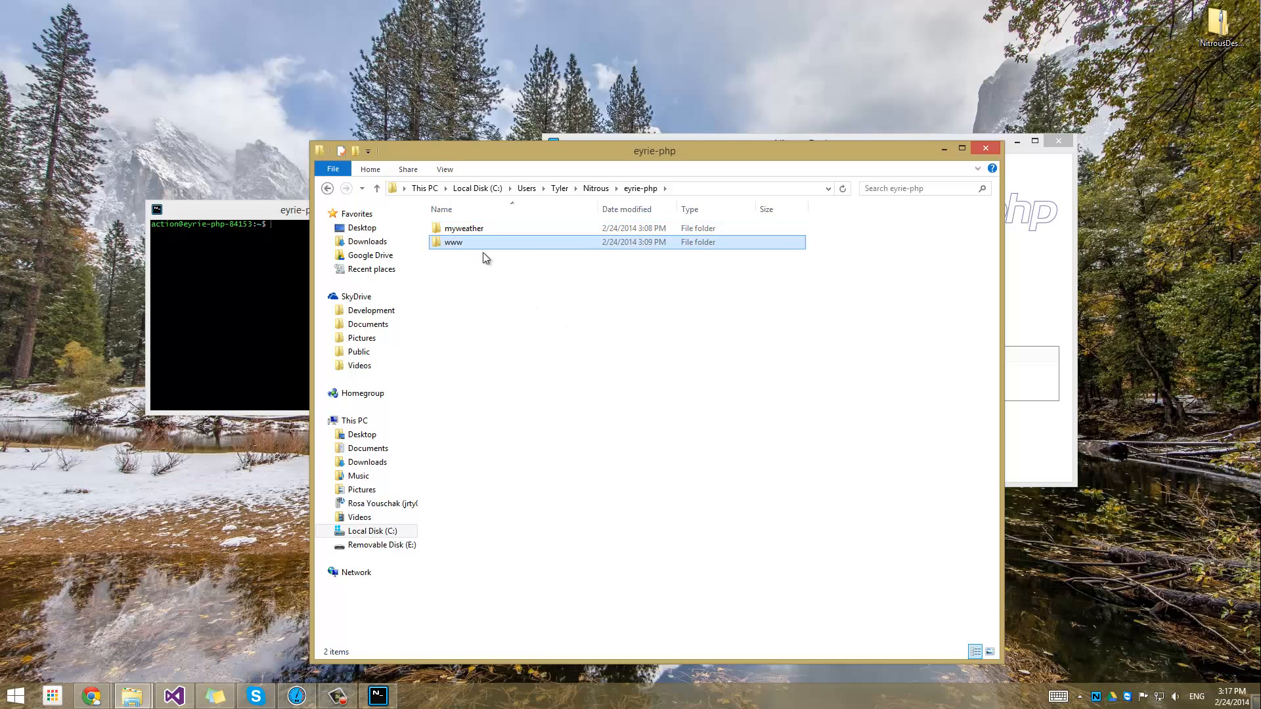
- Browse through the myweather project's app folder and its controllers subfolder, and return to the app folder
double_click(526, 229)
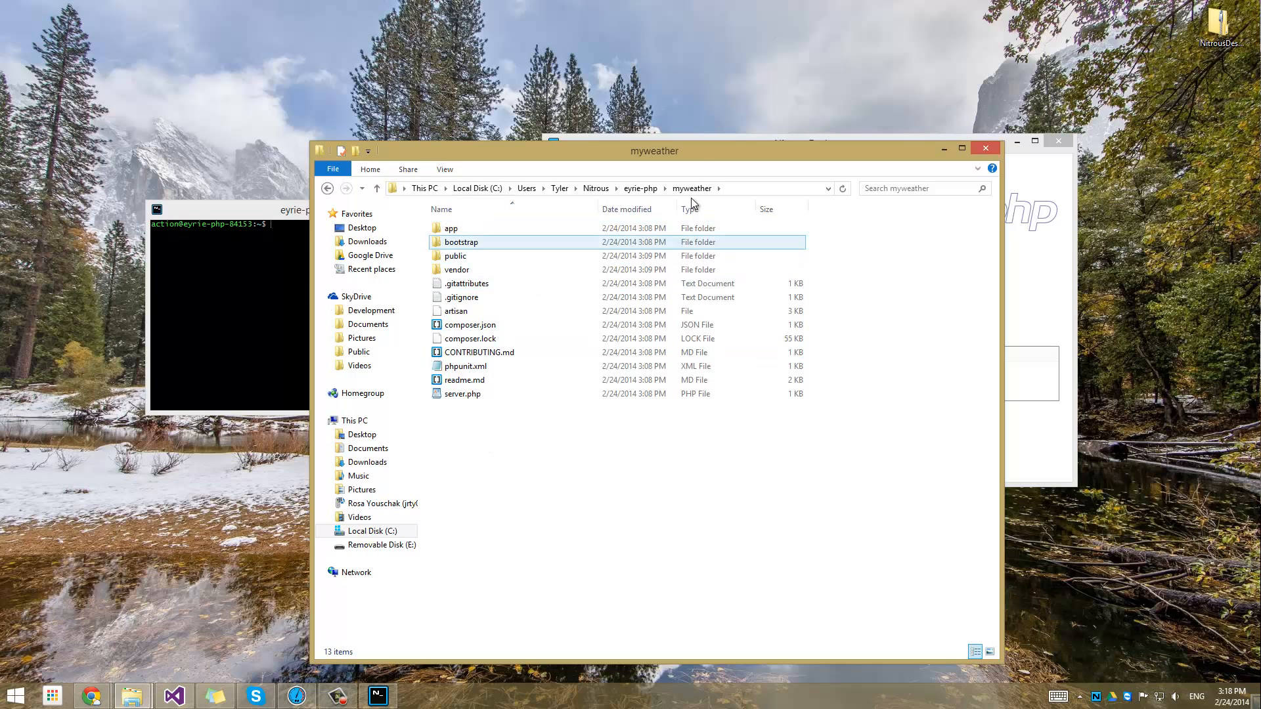
drag(755, 145, 812, 27)
double_click(467, 274)
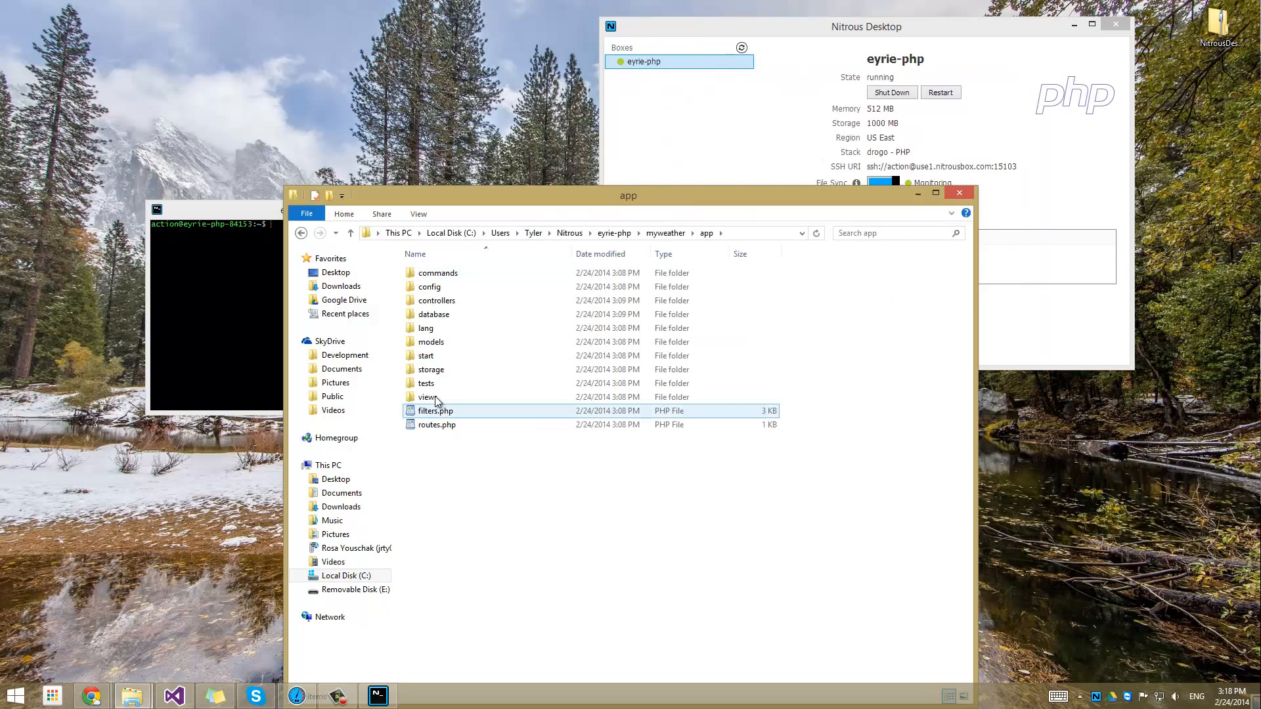
double_click(454, 301)
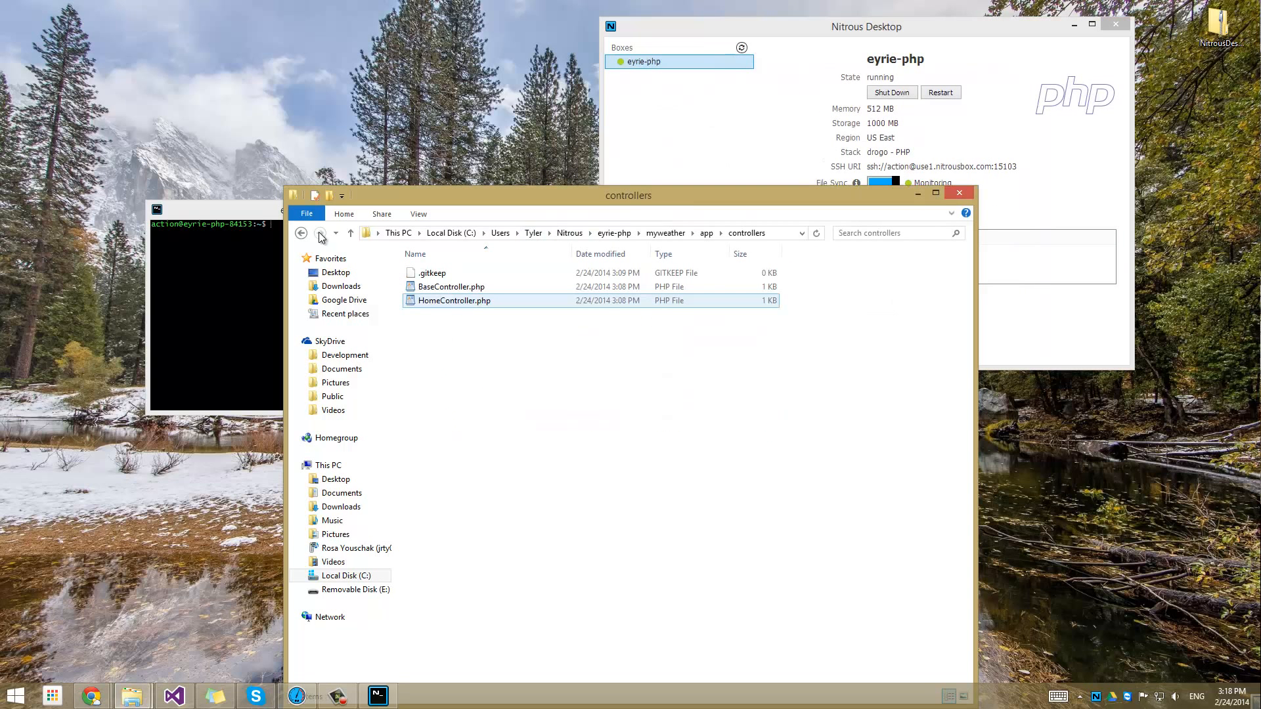
key(BackSpace)
- Open routes.php from the app folder in Brackets and minimize the folder window
right_click(442, 425)
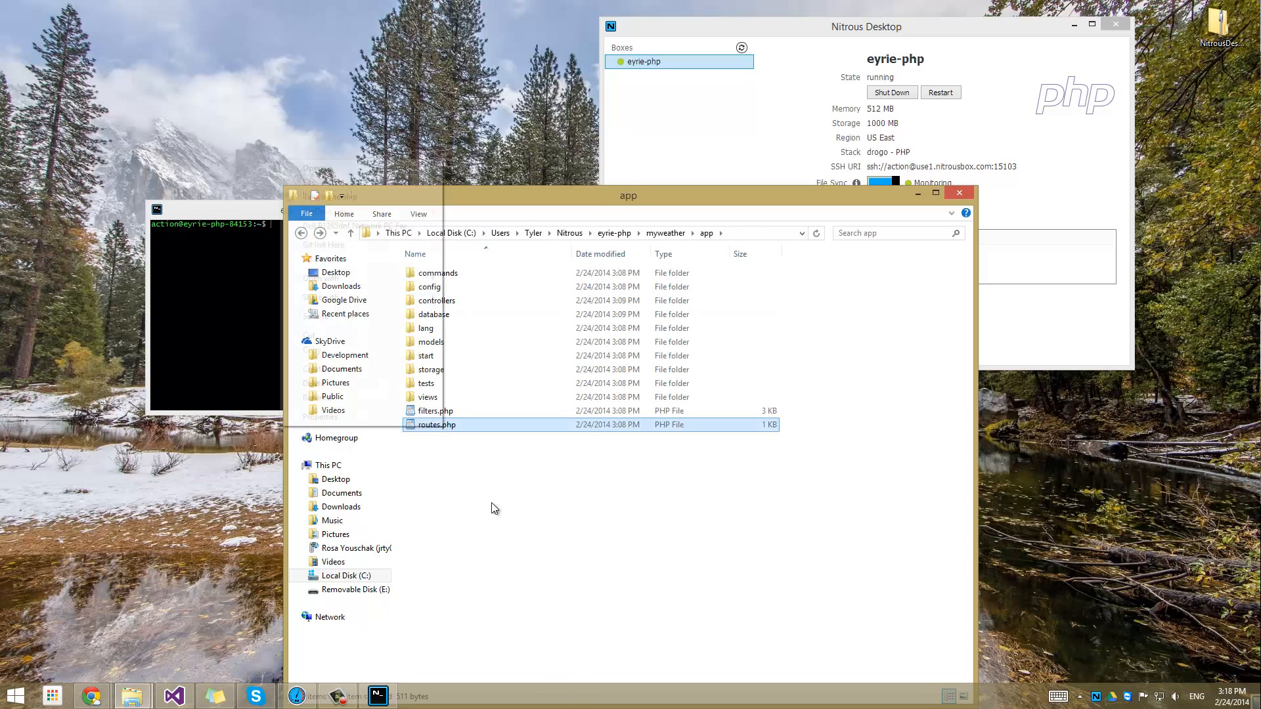
mouse_move(320, 277)
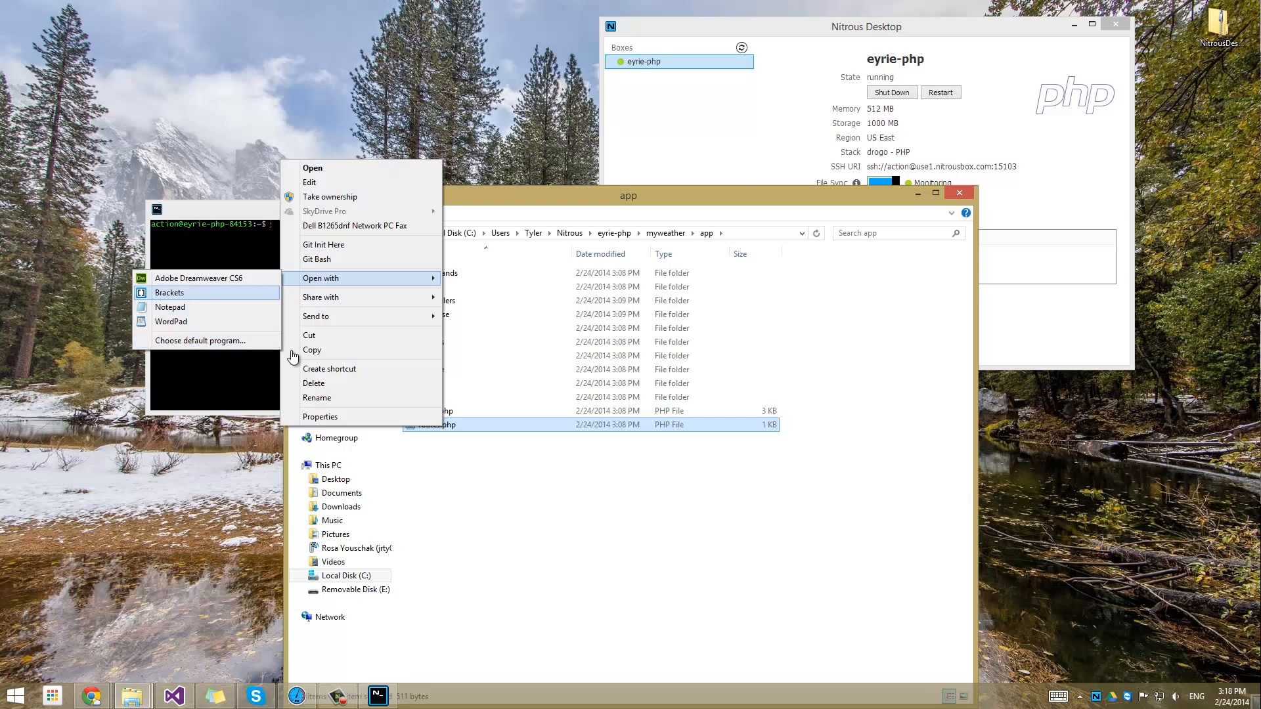
click(190, 293)
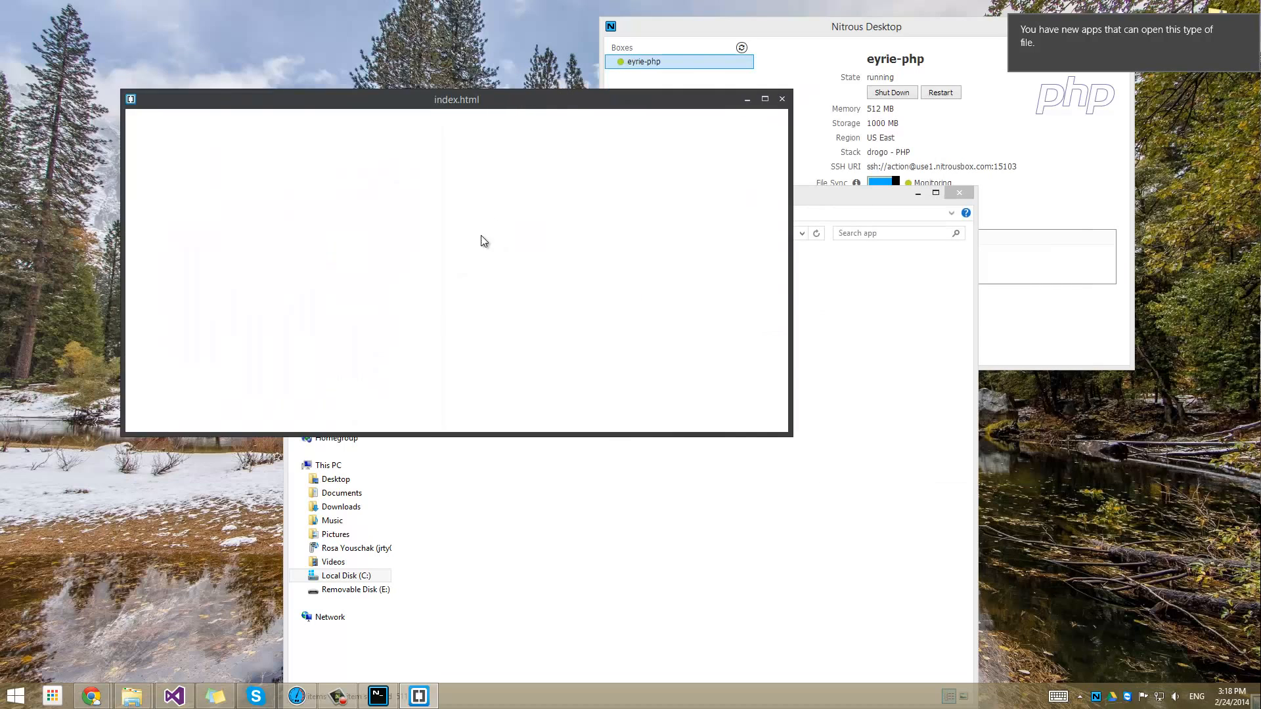
click(917, 194)
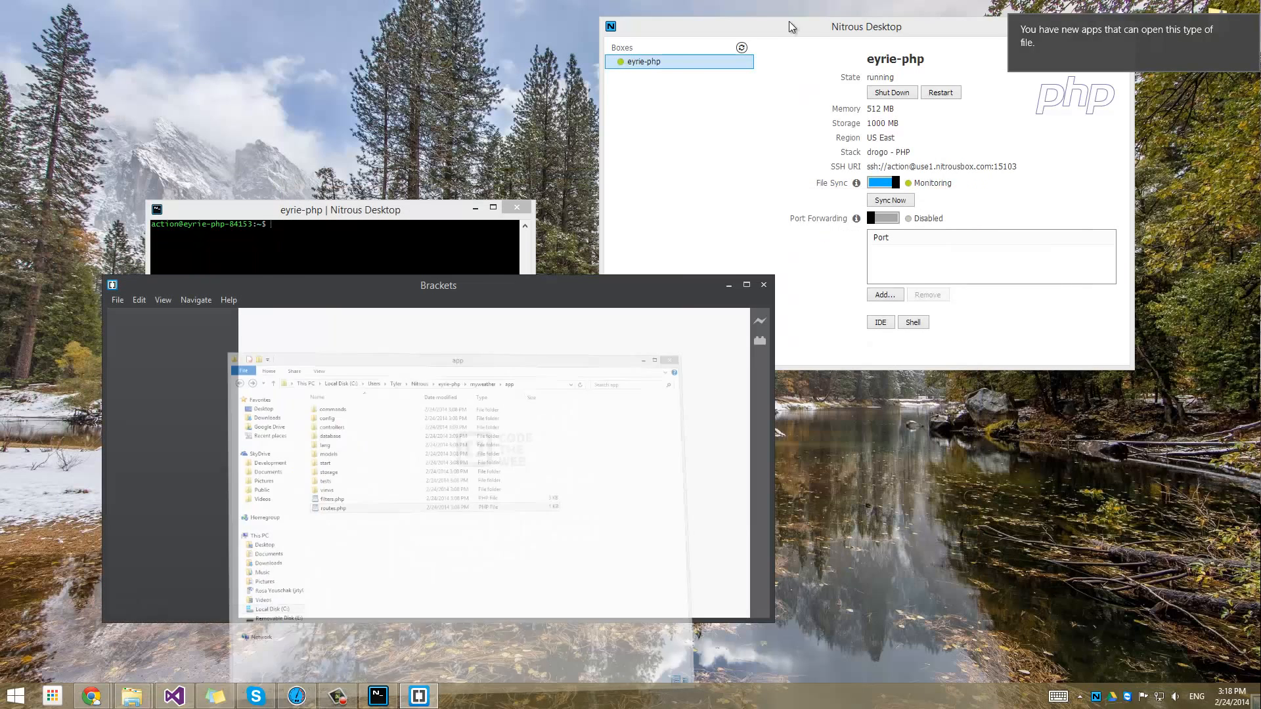
- Move the Nitrous Desktop window to the screen's upper-right corner and close the eyrie-php shell window
drag(809, 30, 914, 14)
drag(726, 347, 837, 404)
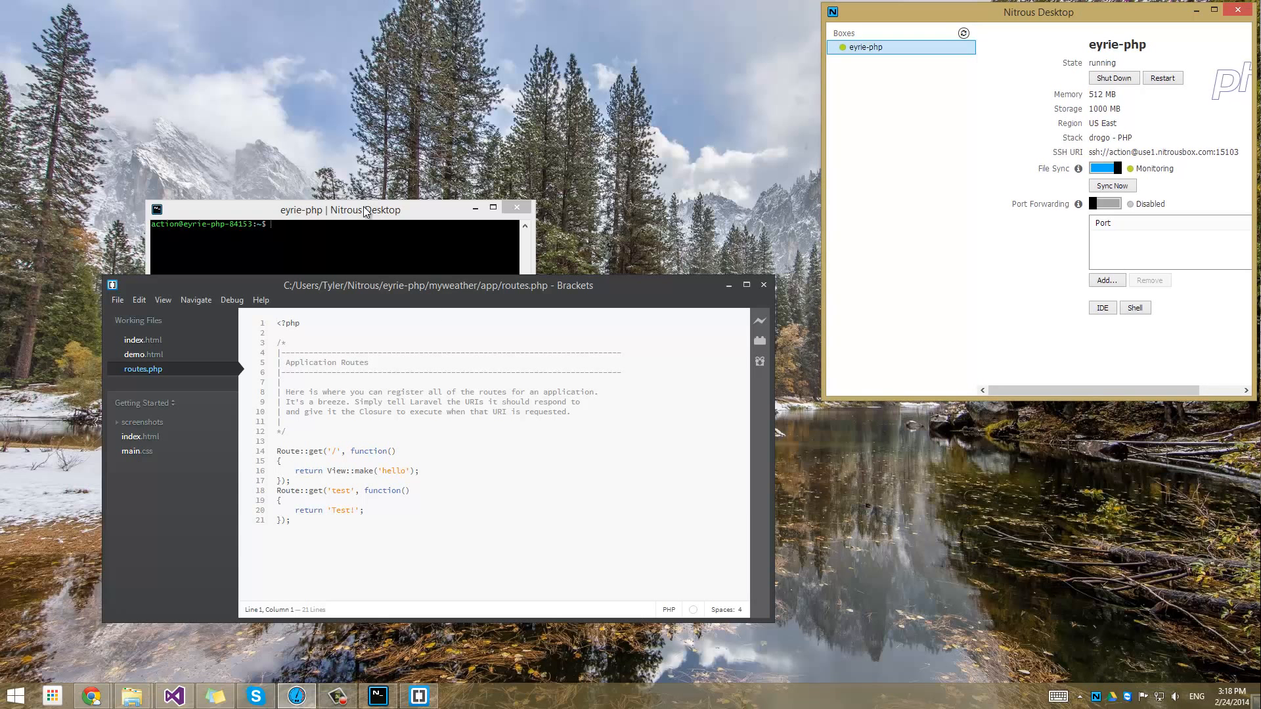
drag(368, 209, 1083, 454)
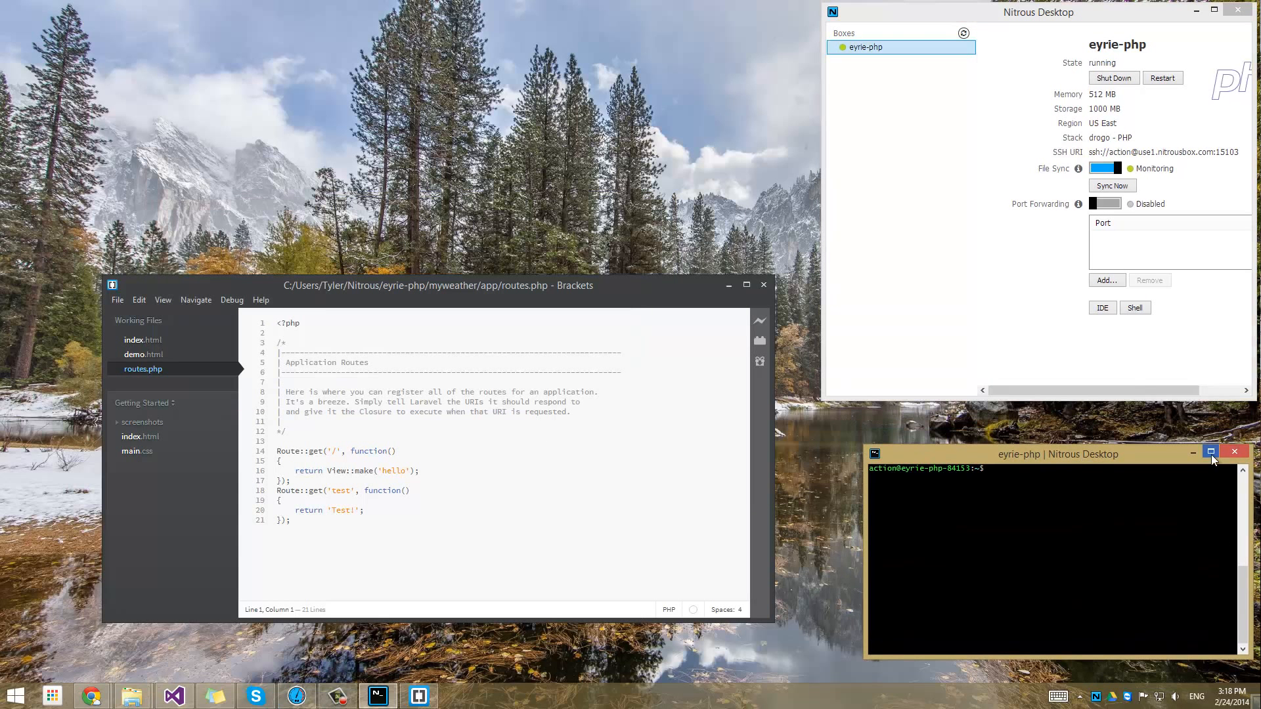
click(1235, 452)
- Dock the Brackets window on the left half of the screen and enlarge the Nitrous Desktop window beside it
drag(421, 207, 408, 207)
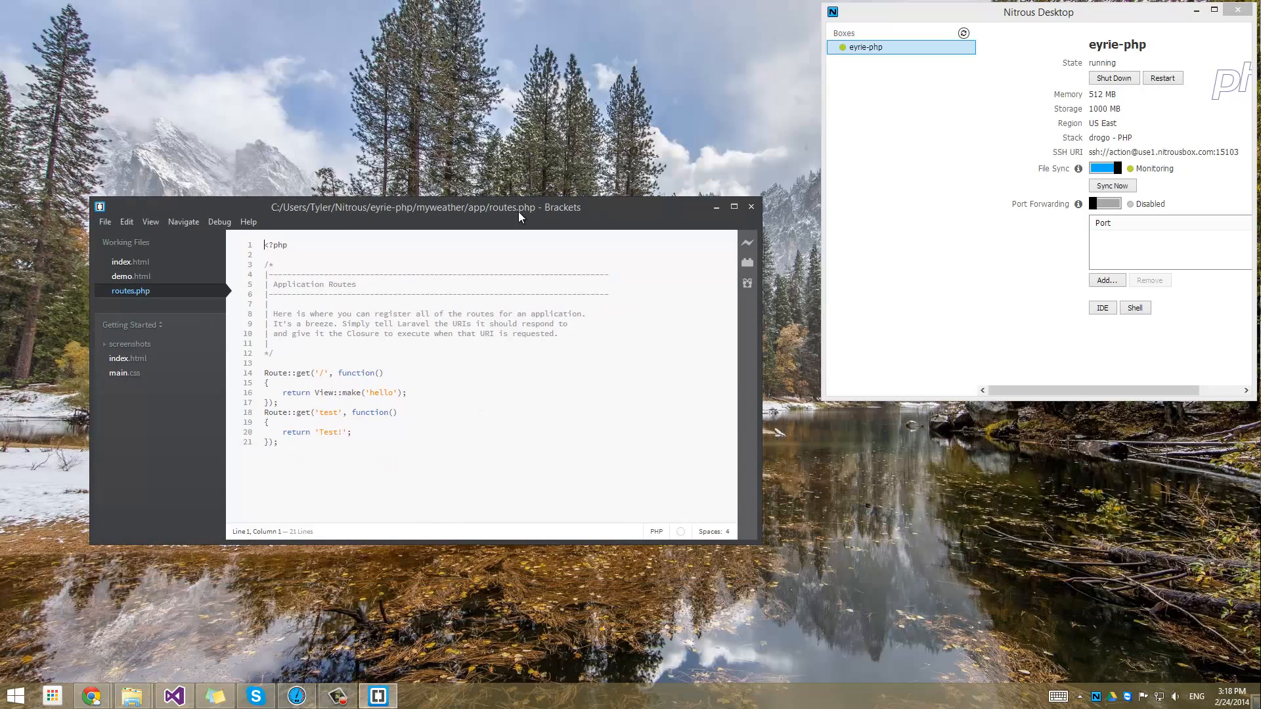
drag(90, 198, 23, 33)
drag(412, 51, 0, 115)
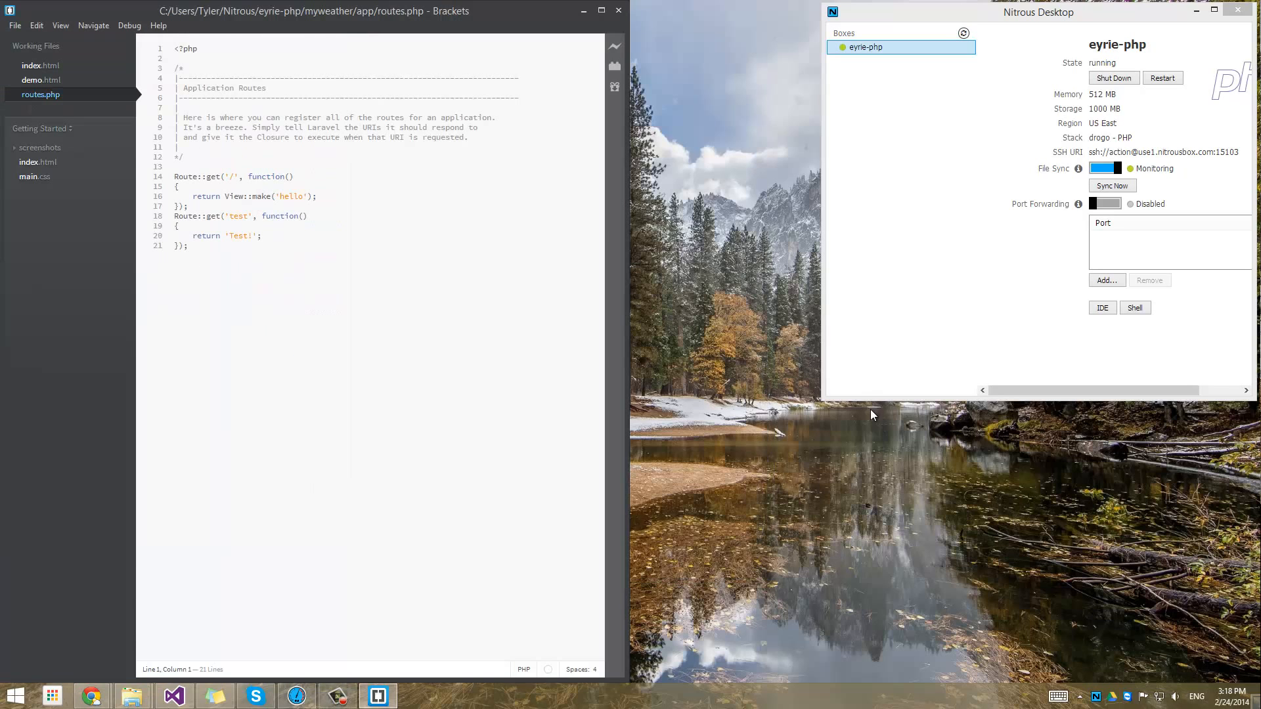
drag(822, 400, 638, 426)
- Duplicate the 'test' route at the end of routes.php and save the file
click(553, 373)
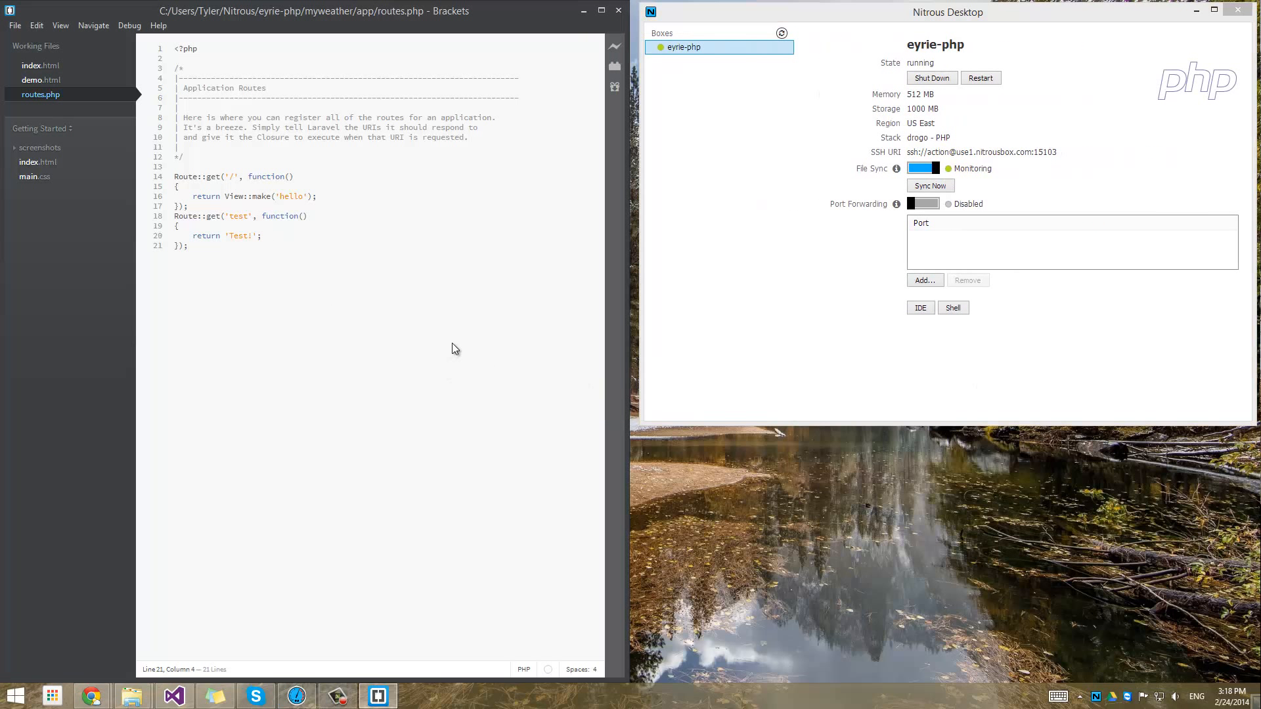
key(Return)
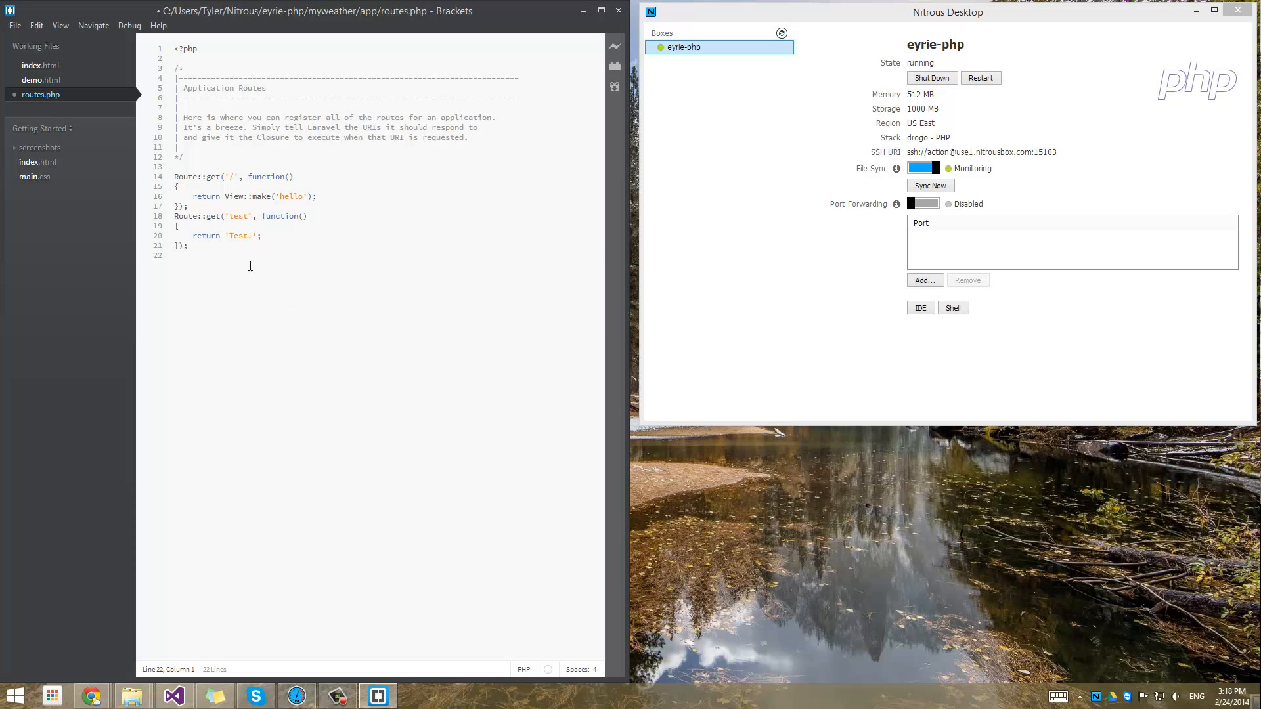
drag(219, 258, 143, 214)
key(ctrl+c)
click(259, 272)
key(ctrl+v)
key(ctrl+s)
- Change the copied route's path to 'eyrie-php' and its return text to 'Nitrous Desktop Works!', and save routes.php
double_click(233, 258)
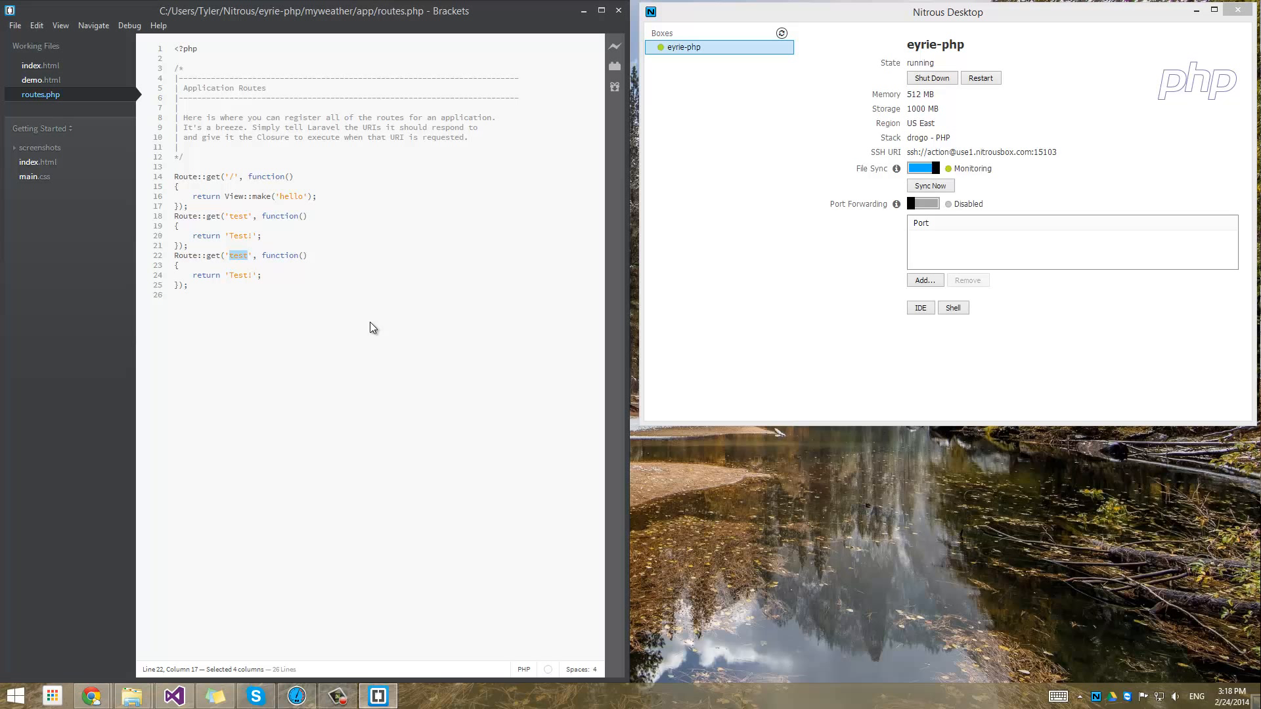
text(eyrie-php)
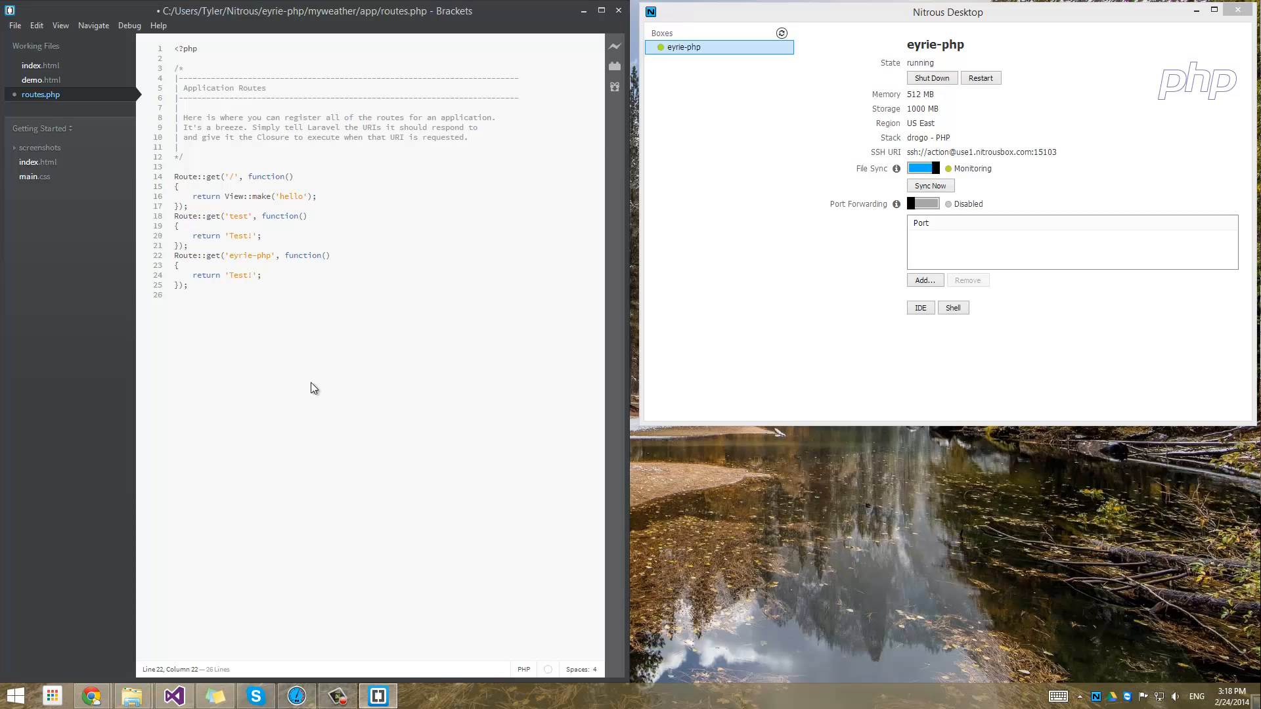
double_click(245, 275)
text(Nt)
key(BackSpace)
key(ctrl+s)
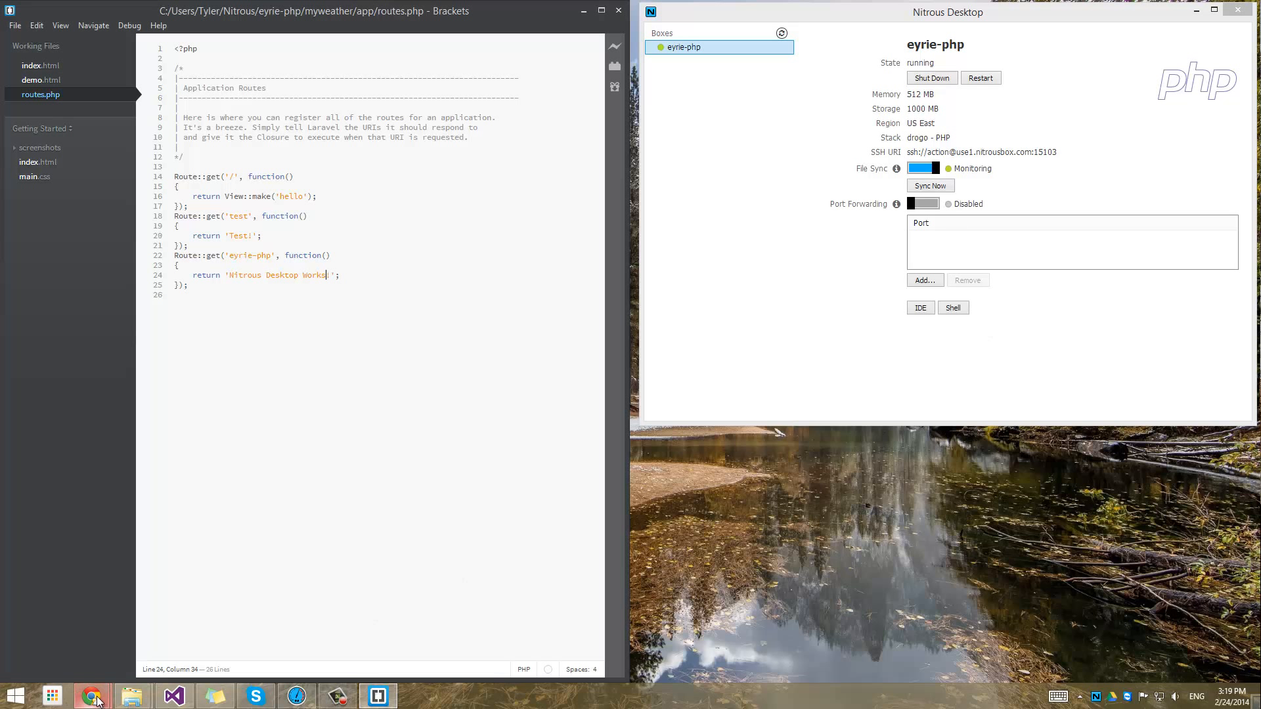
- Switch to the Nitrous.IO IDE in Chrome and preview the box on Port 3000
mouse_move(96, 698)
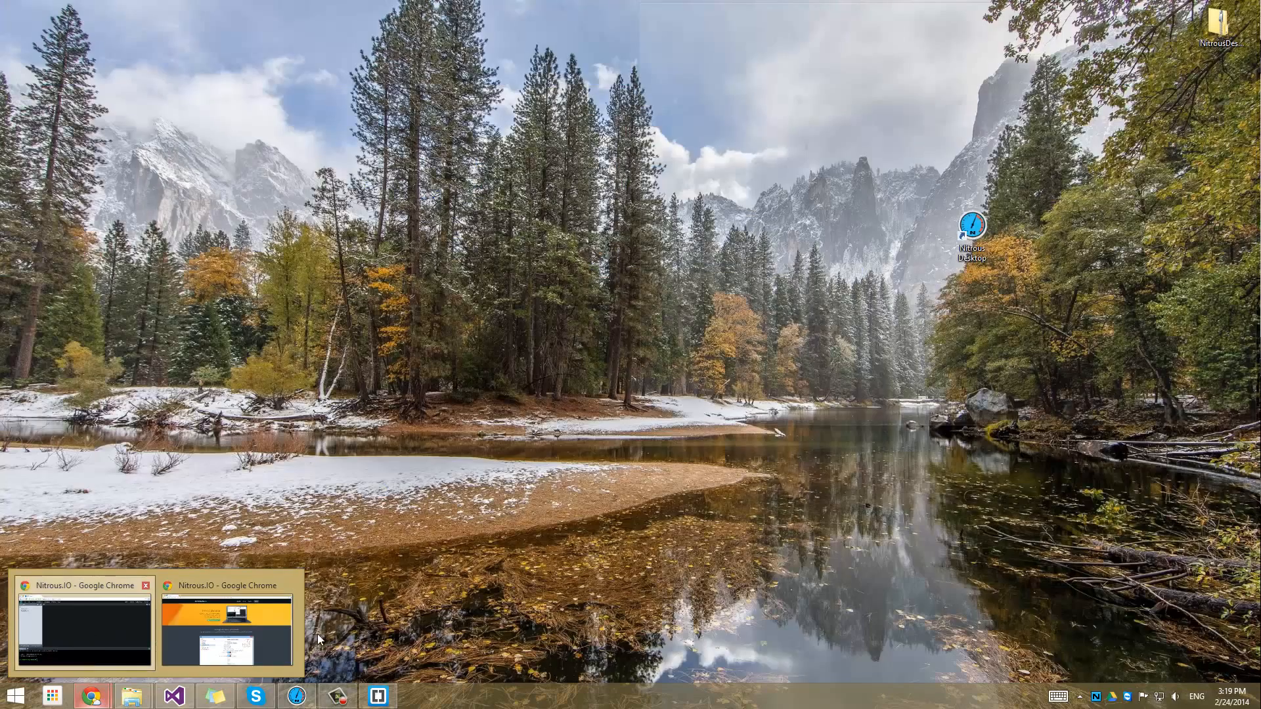
click(85, 630)
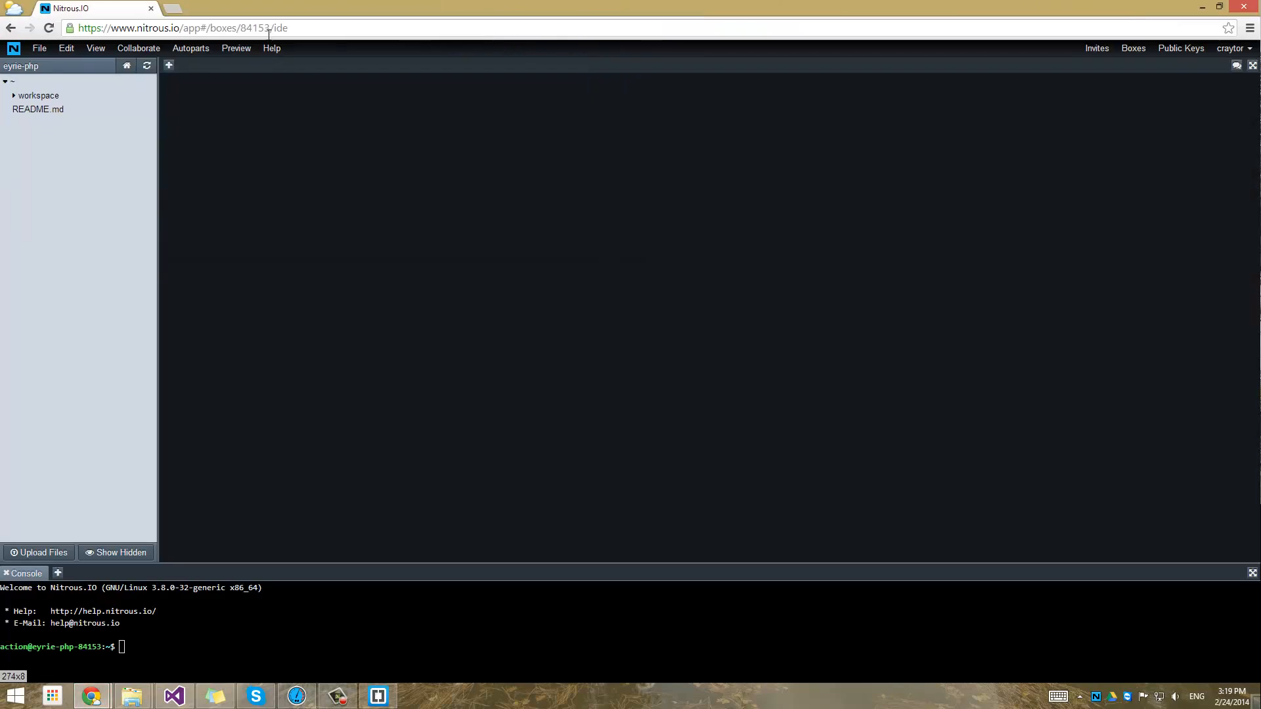
click(236, 48)
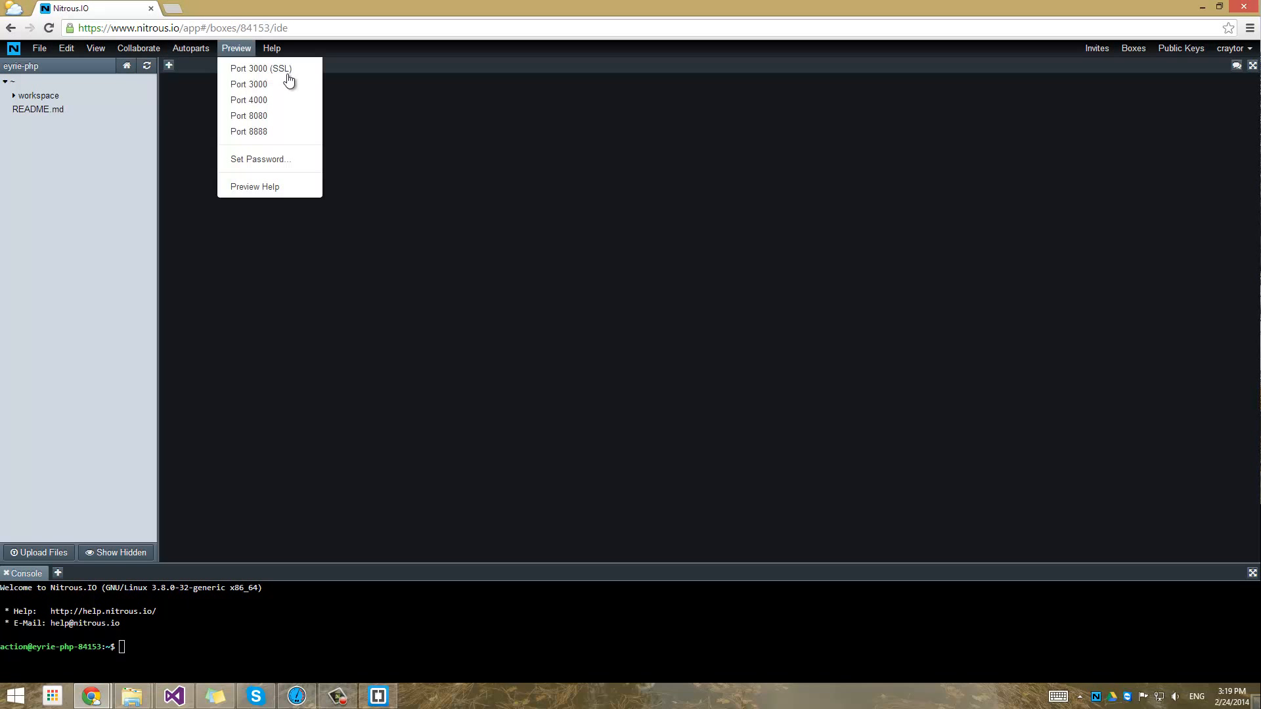
click(259, 81)
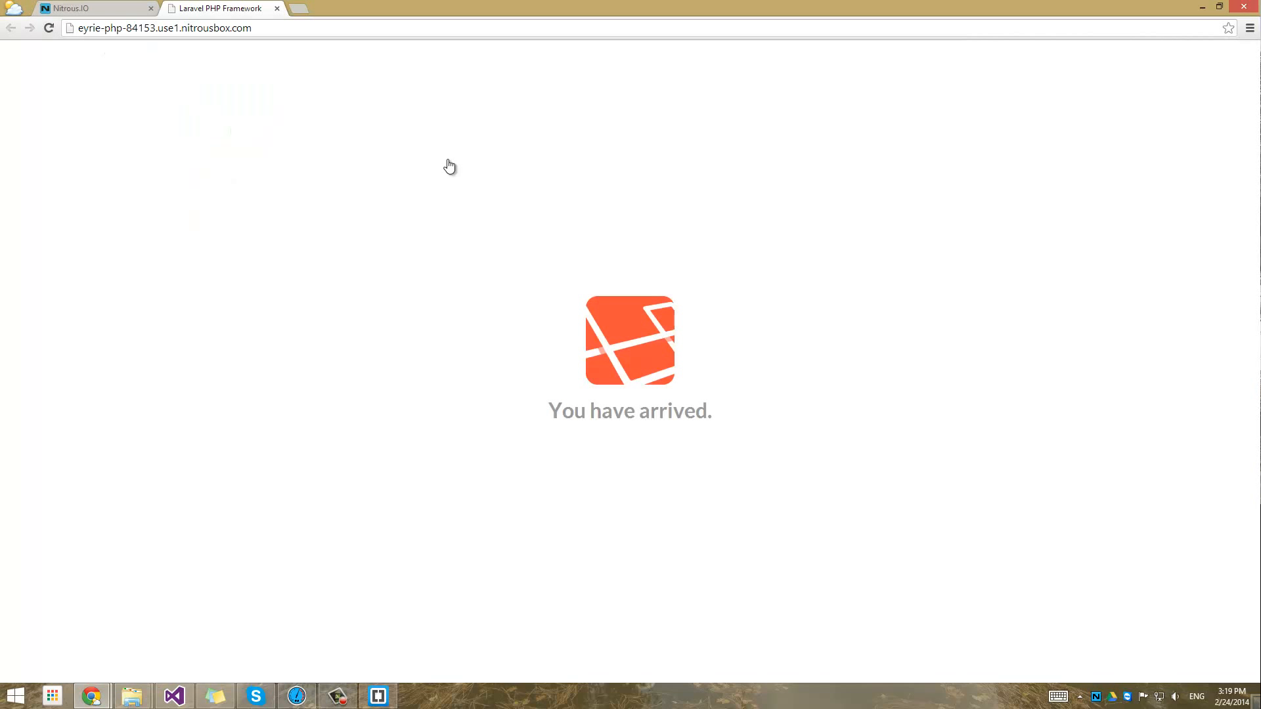
- Shrink the Chrome preview window, load the /eyrie-php path of the box's site, and minimize Chrome after checking the page
drag(427, 10, 513, 217)
drag(817, 179, 939, 168)
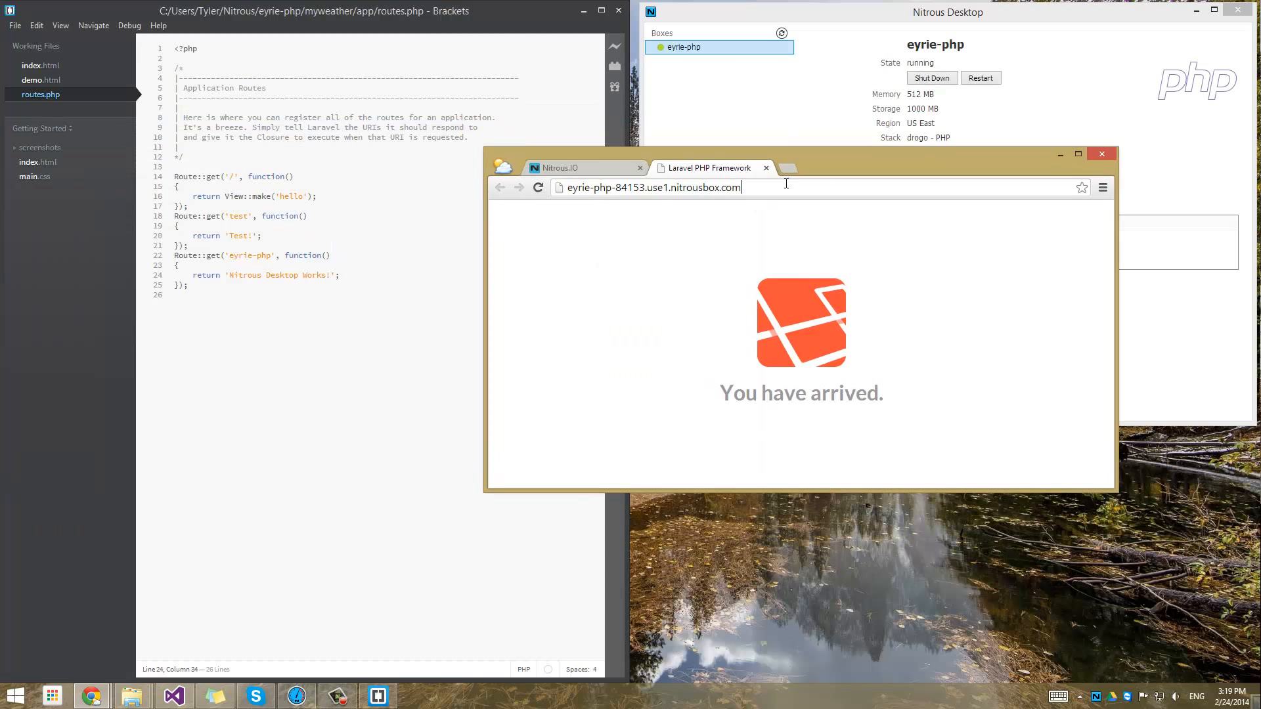
text(/eyri)
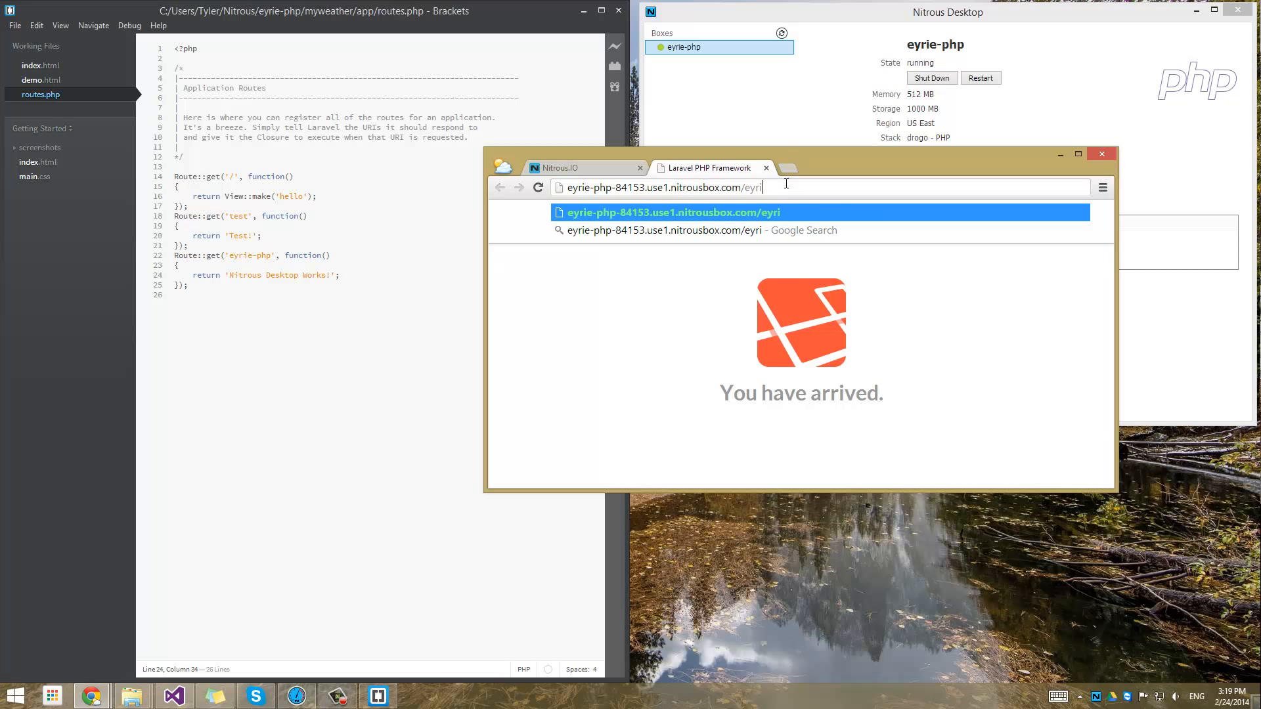
text(e-php)
key(Return)
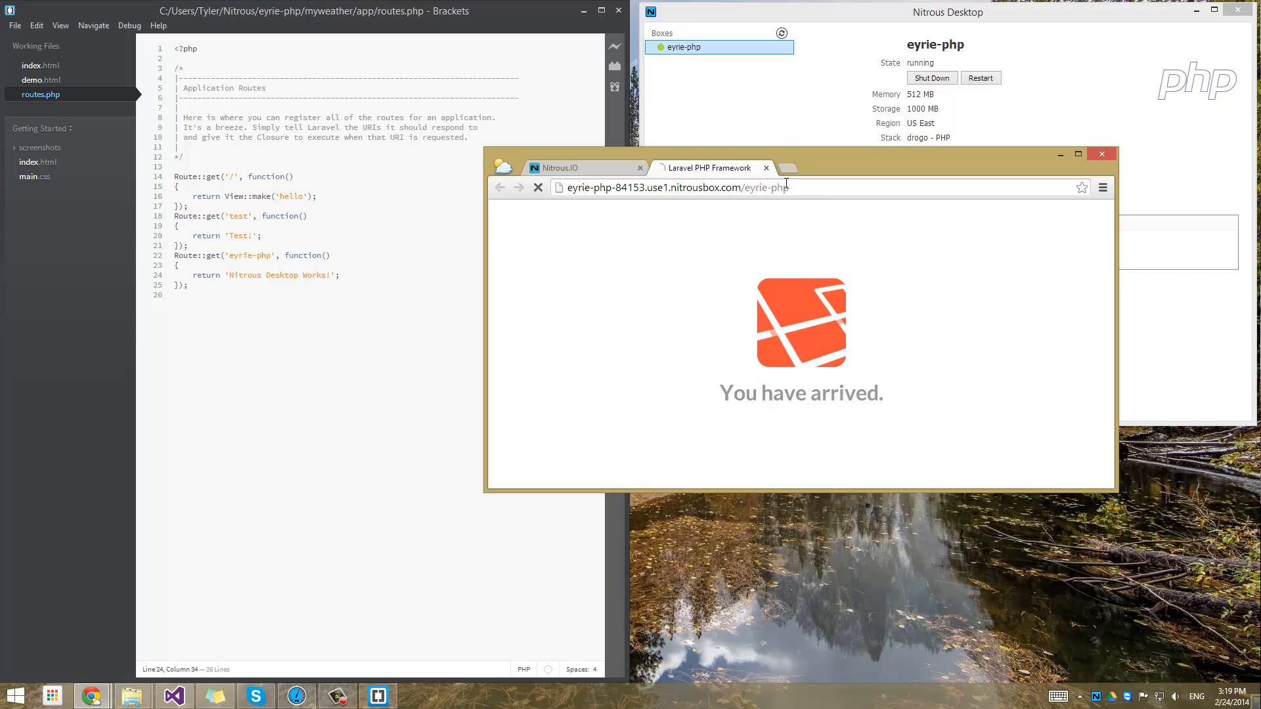
key(ctrl+a)
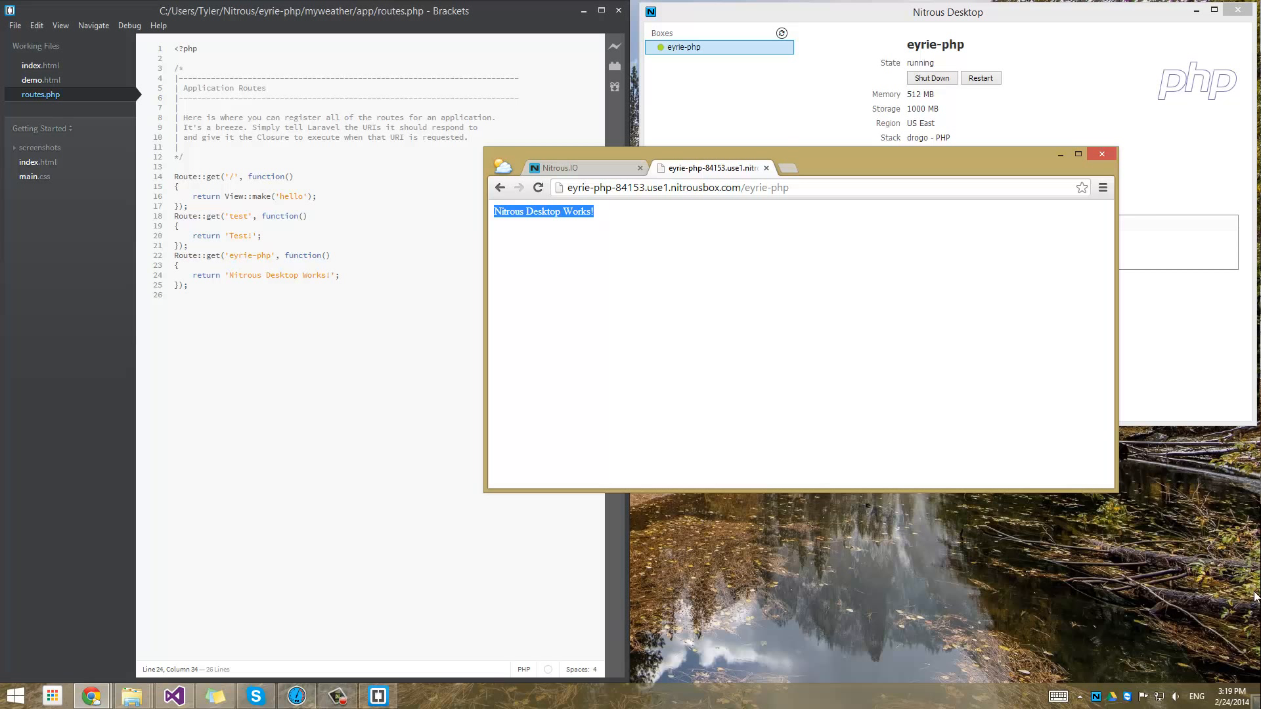
click(1060, 154)
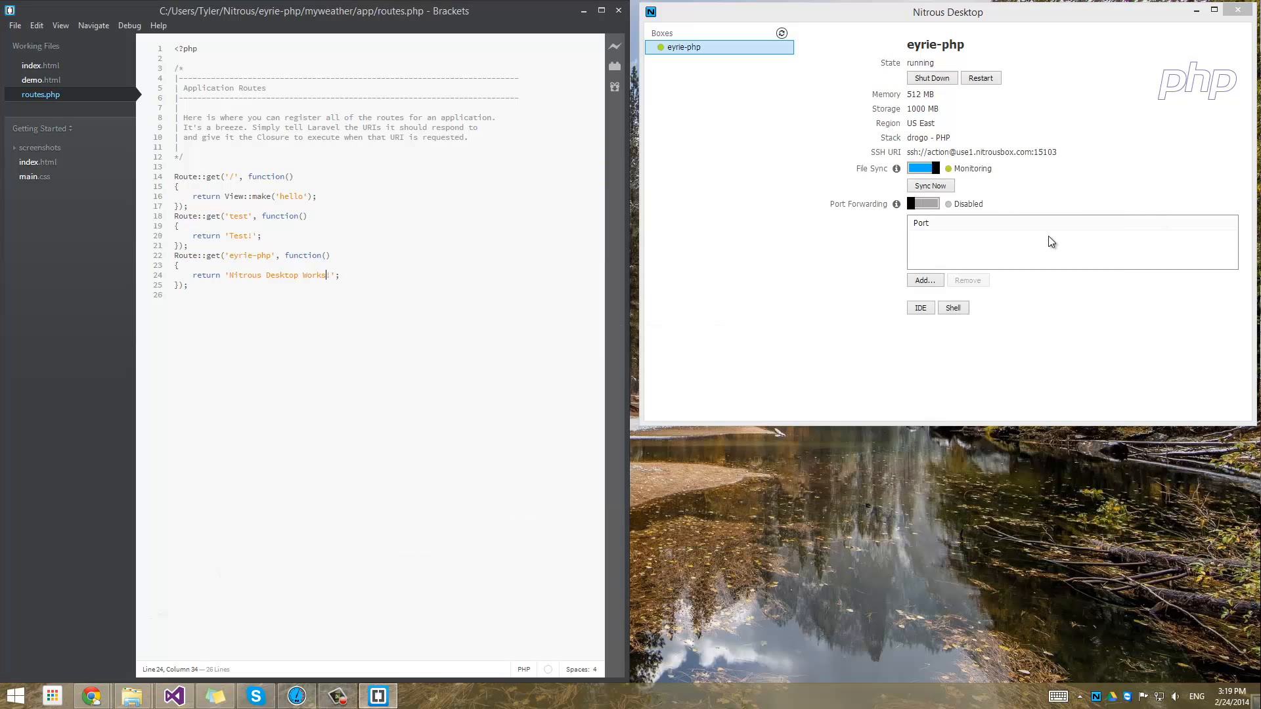
- Clear Brackets and the Nitrous Desktop window out of the way and open NitrousDesktop-Windows-1.0.5-3.zip from the desktop
click(582, 11)
drag(1124, 19, 1027, 279)
double_click(1220, 25)
click(434, 90)
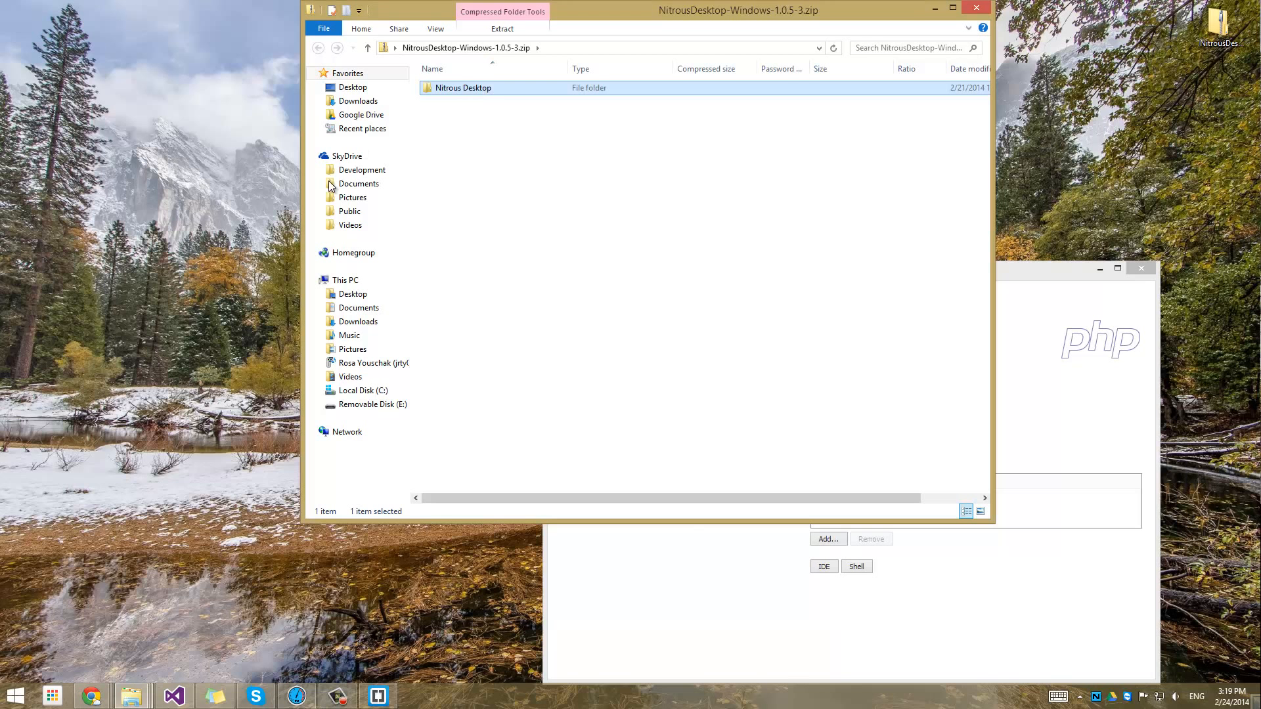
- Browse to the Nitrous Desktop folder inside Program Files on Local Disk (C:)
click(366, 406)
click(366, 392)
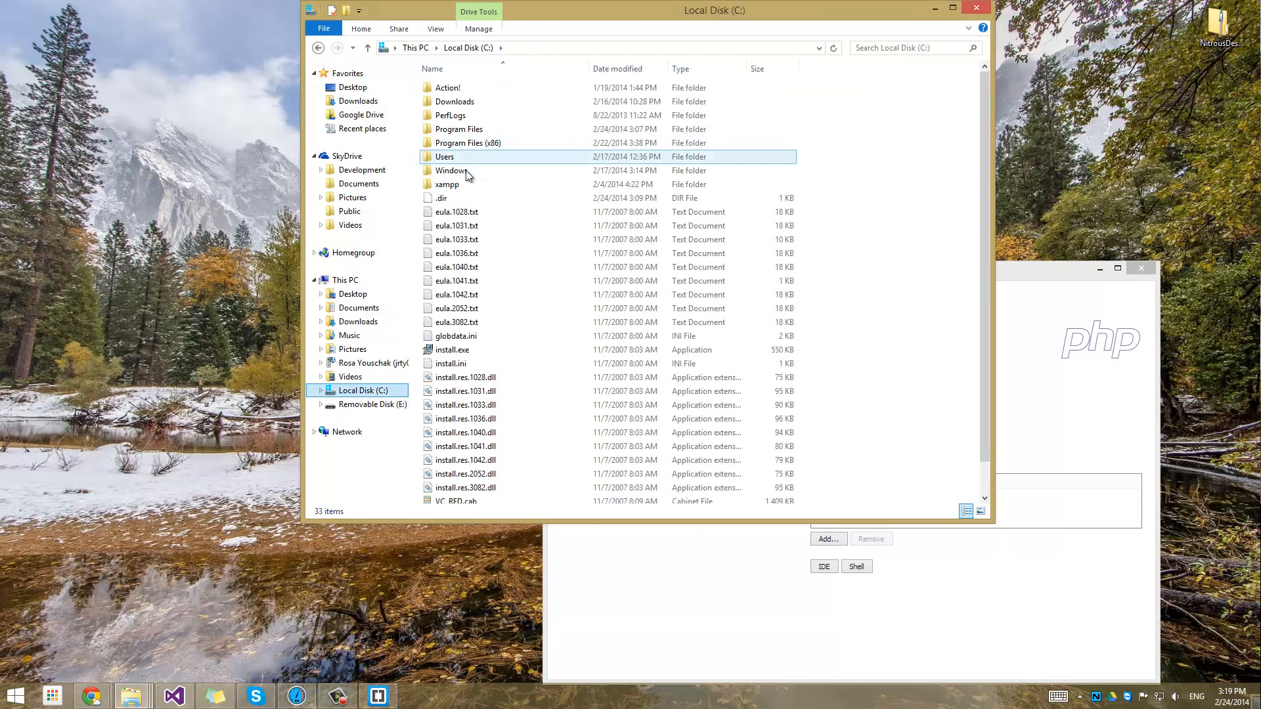
click(471, 132)
key(Return)
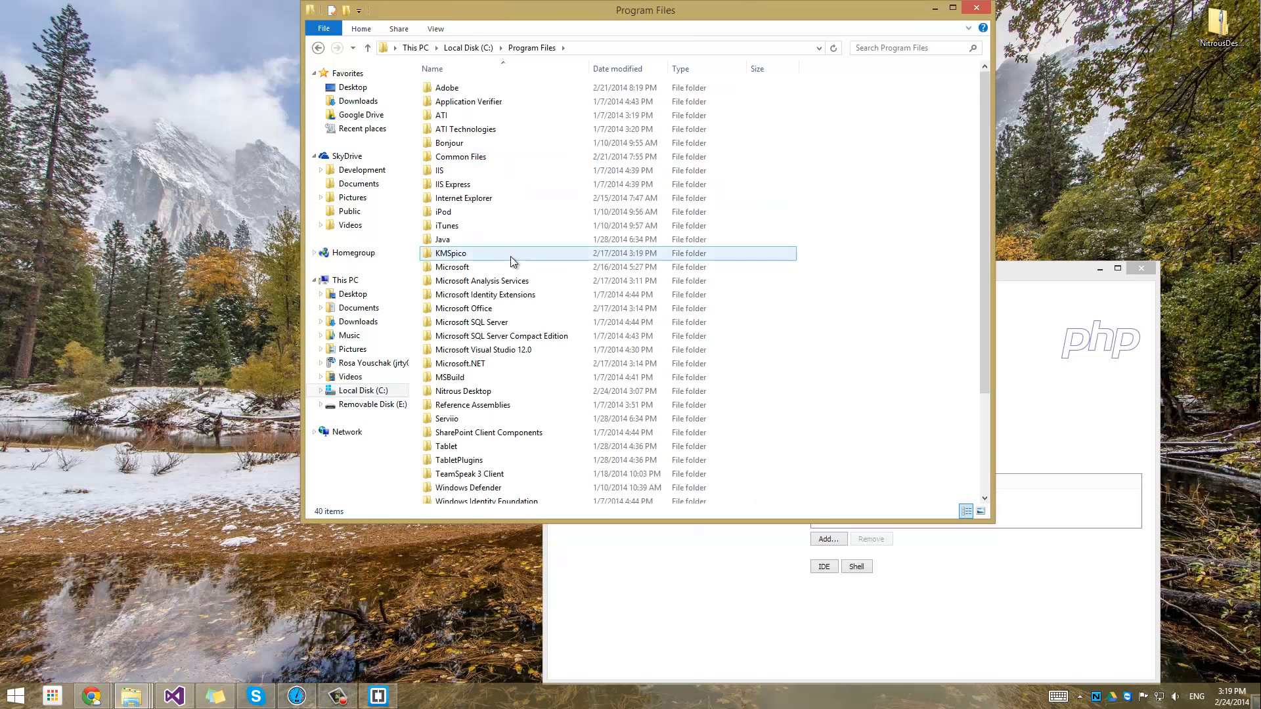
scroll(510, 256, down, 3)
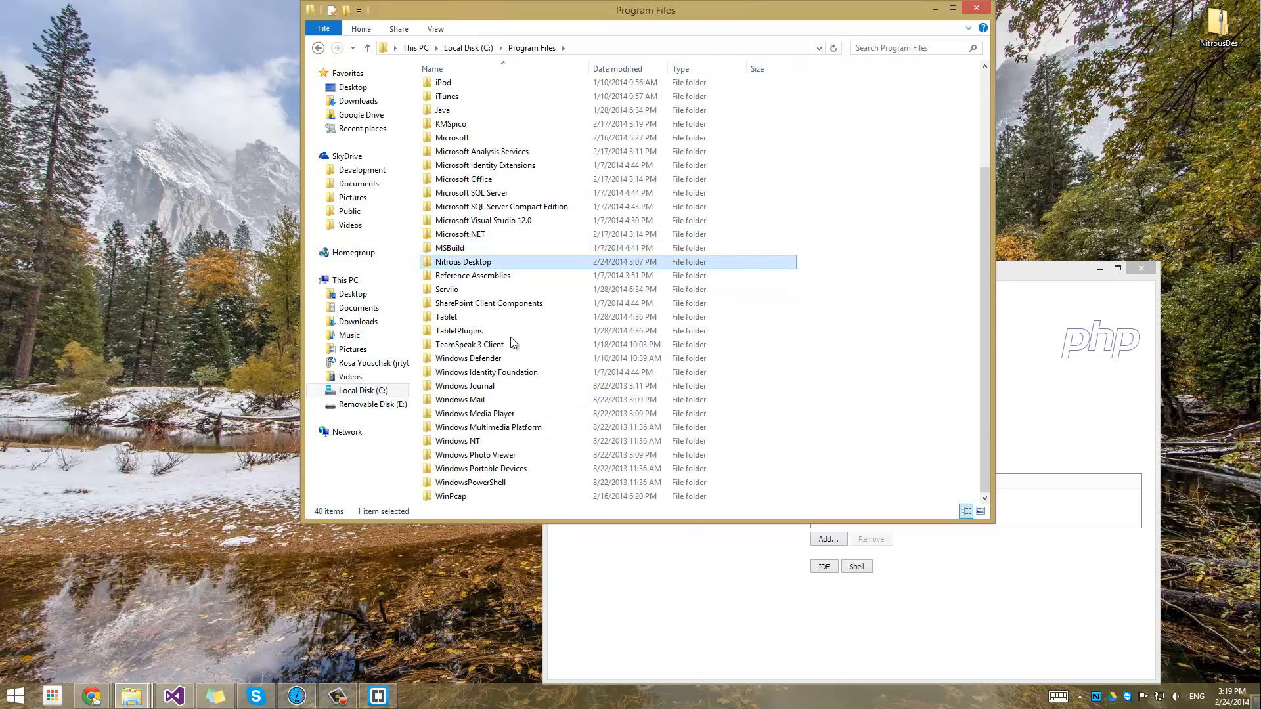
double_click(480, 262)
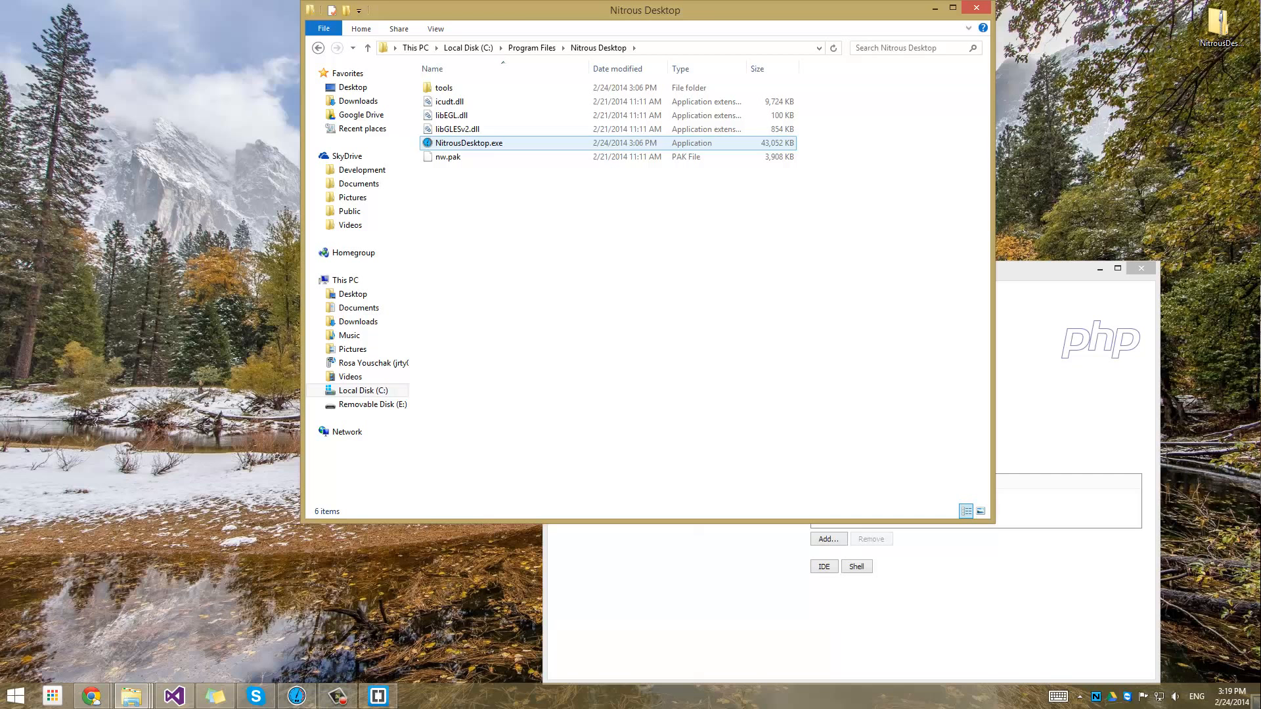
- Inspect the Send to option for NitrousDesktop.exe without applying it and close the folder window
right_click(499, 146)
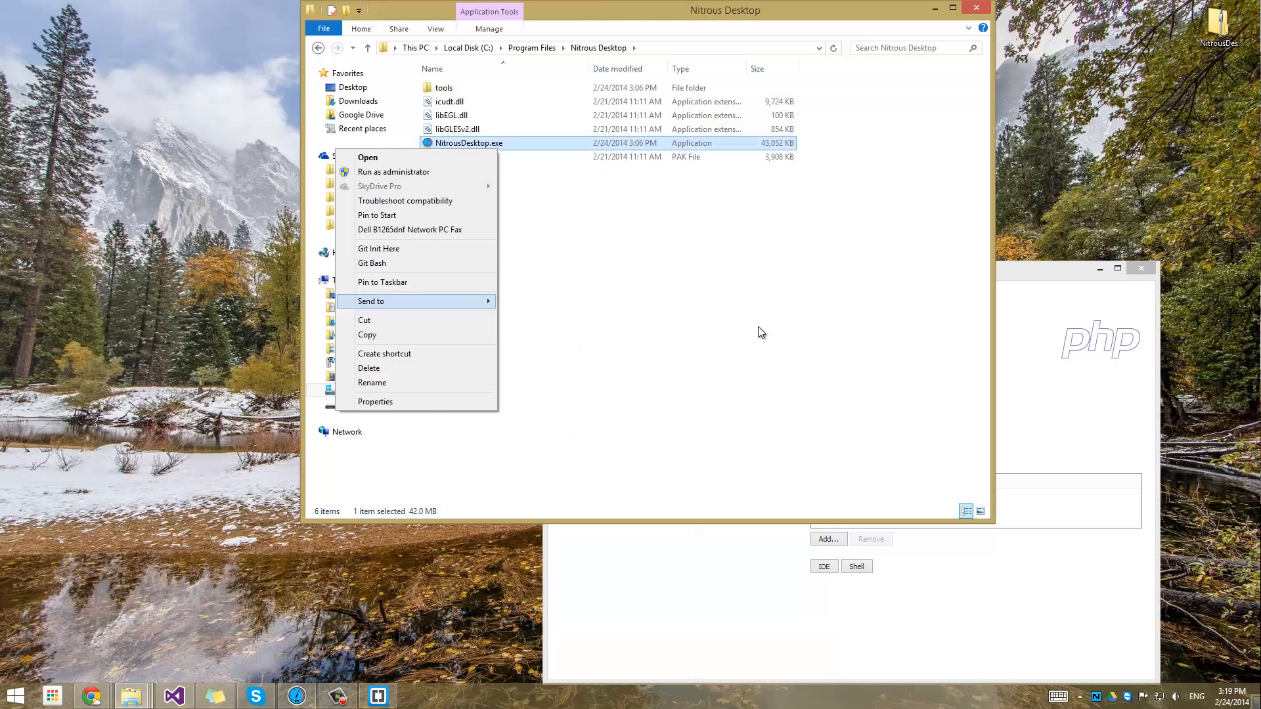
click(777, 304)
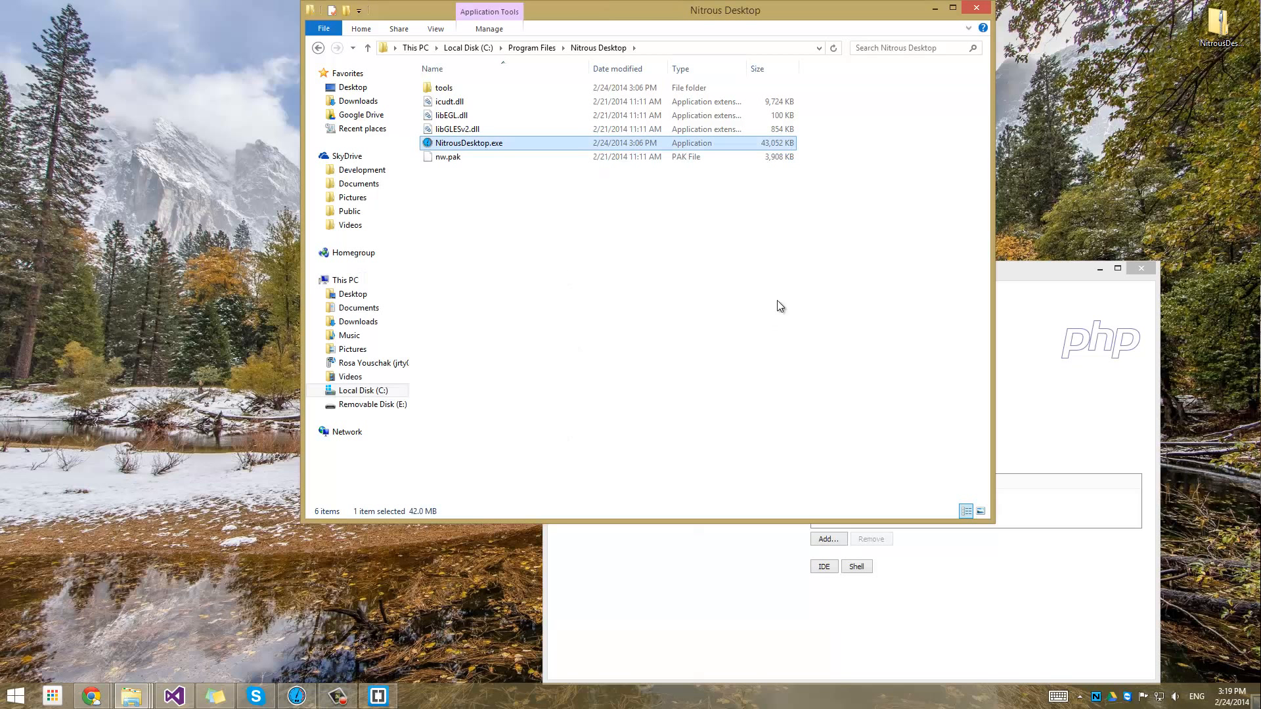
click(974, 11)
- Centre the Nitrous Desktop window, check for an update in its Preferences, and return to the eyrie-php box
drag(943, 266, 716, 79)
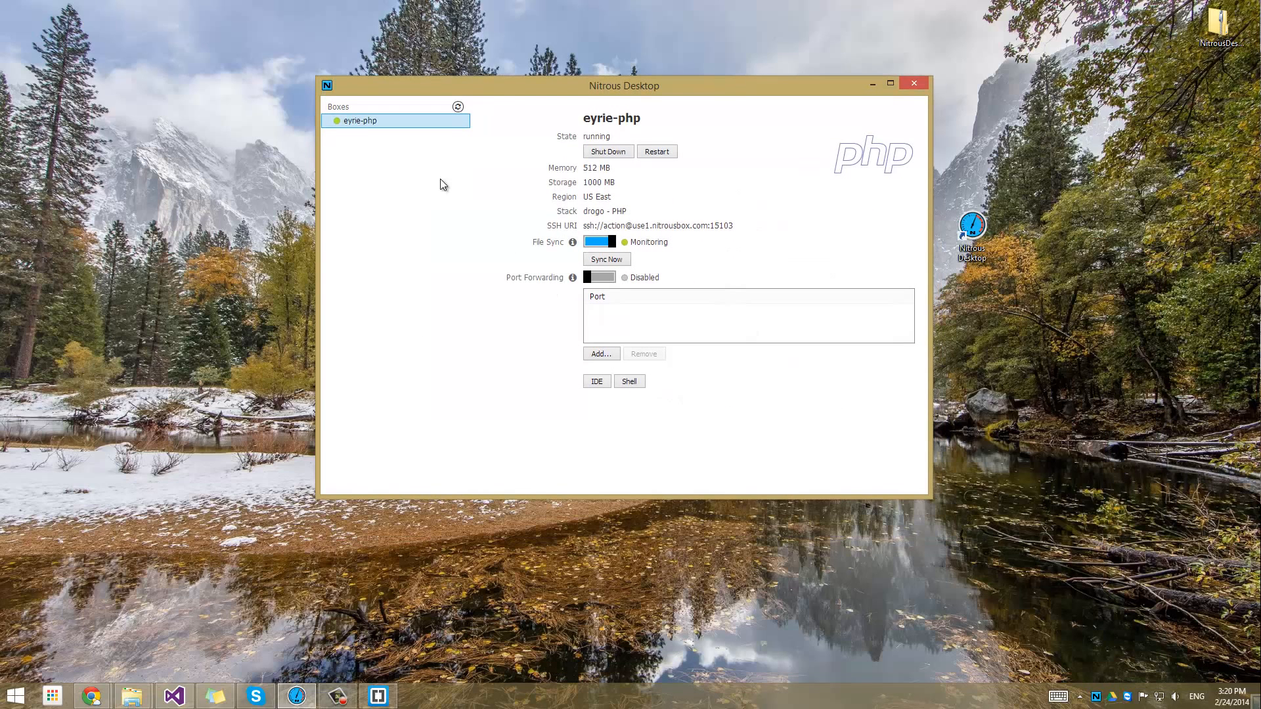
right_click(1096, 697)
click(1124, 634)
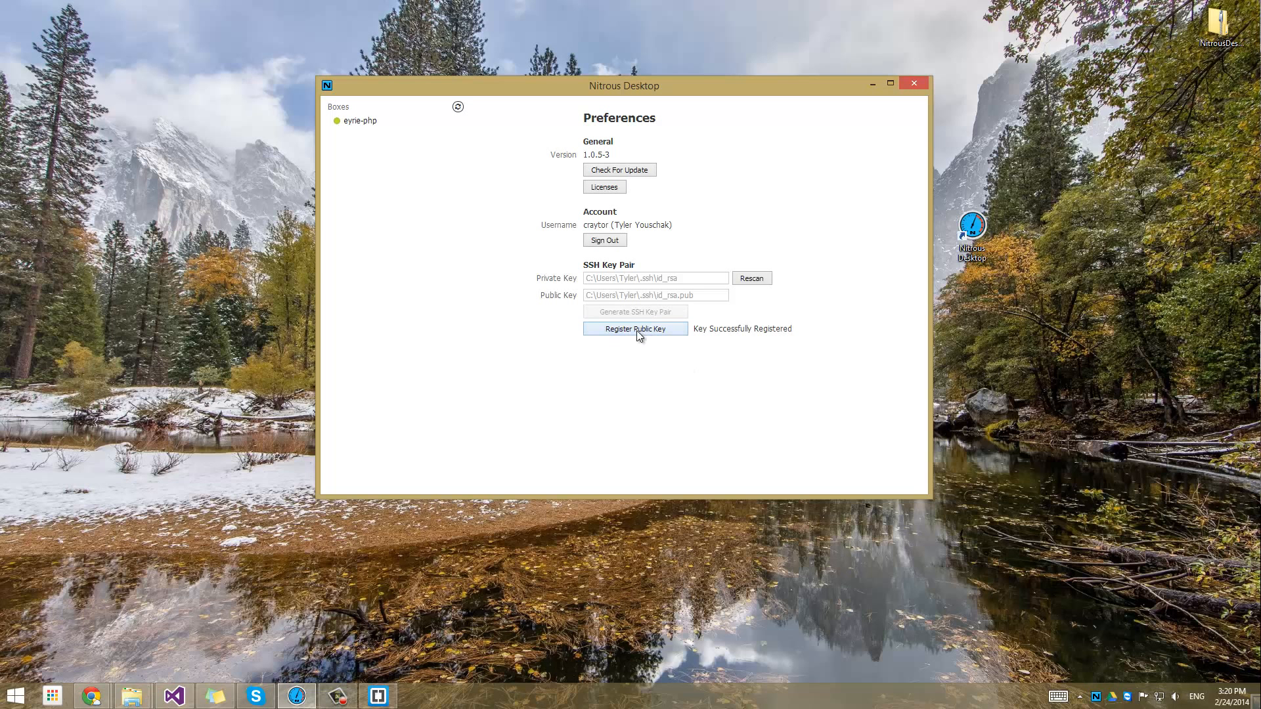
click(625, 171)
click(366, 124)
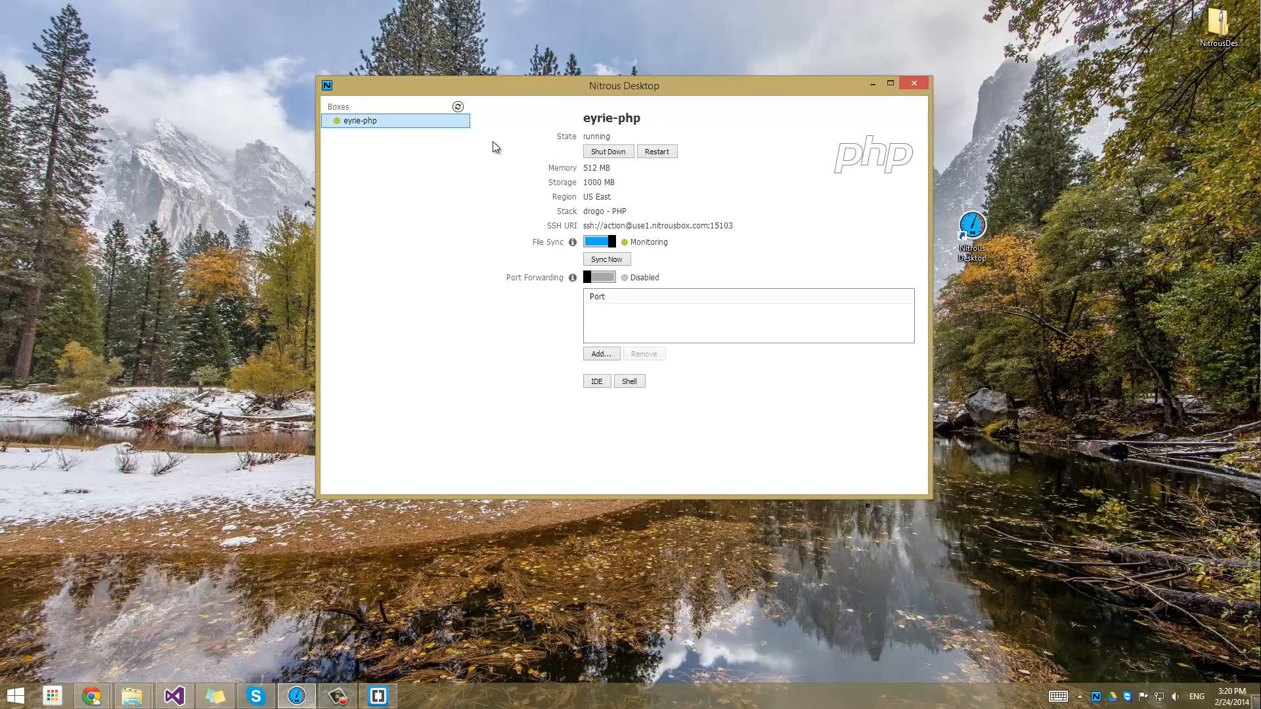